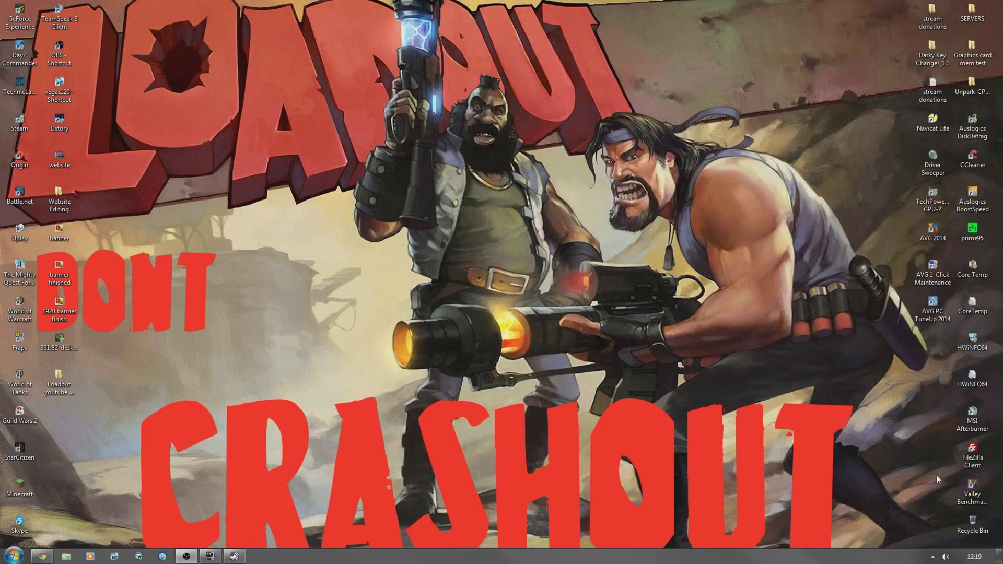
- Check the current date and time in the system calendar, then dismiss it
{"action": "left_click", "coordinate": [974, 556]}
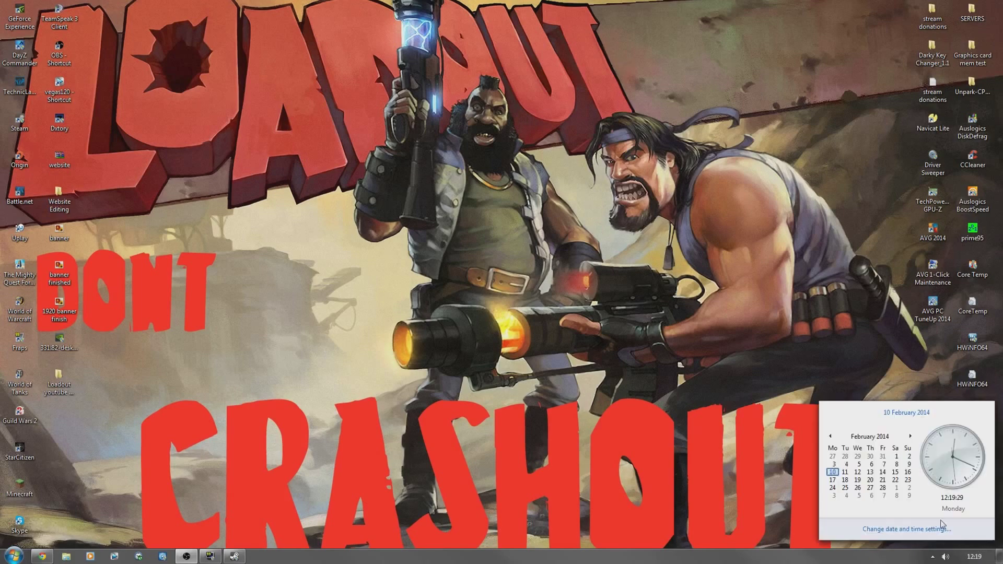
{"action": "left_click", "coordinate": [774, 348]}
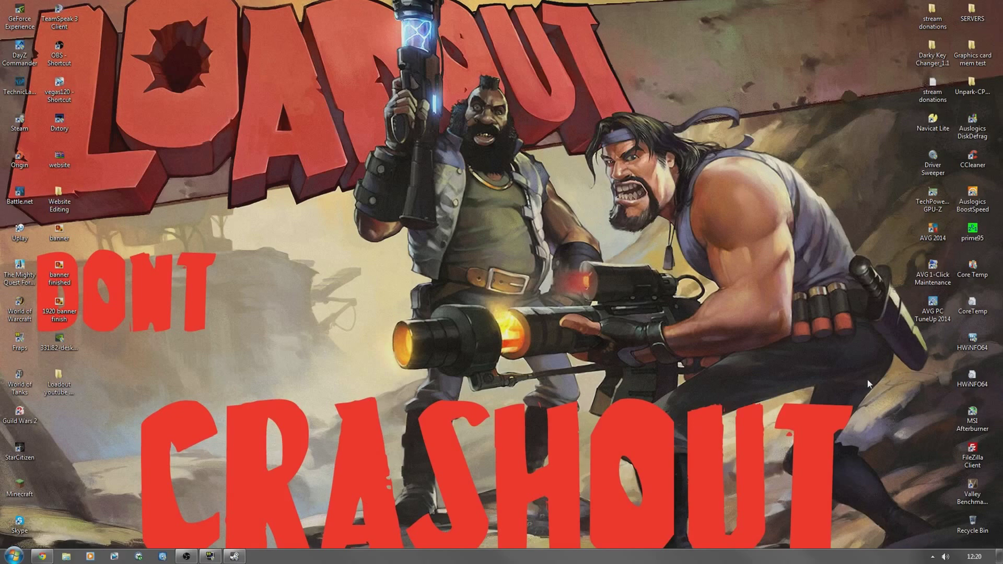
- Bring up the Fraps window and exit Fraps, confirming that it should be unloaded
{"action": "left_click", "coordinate": [218, 556]}
{"action": "left_click_drag", "start_coordinate": [654, 275], "coordinate": [581, 178]}
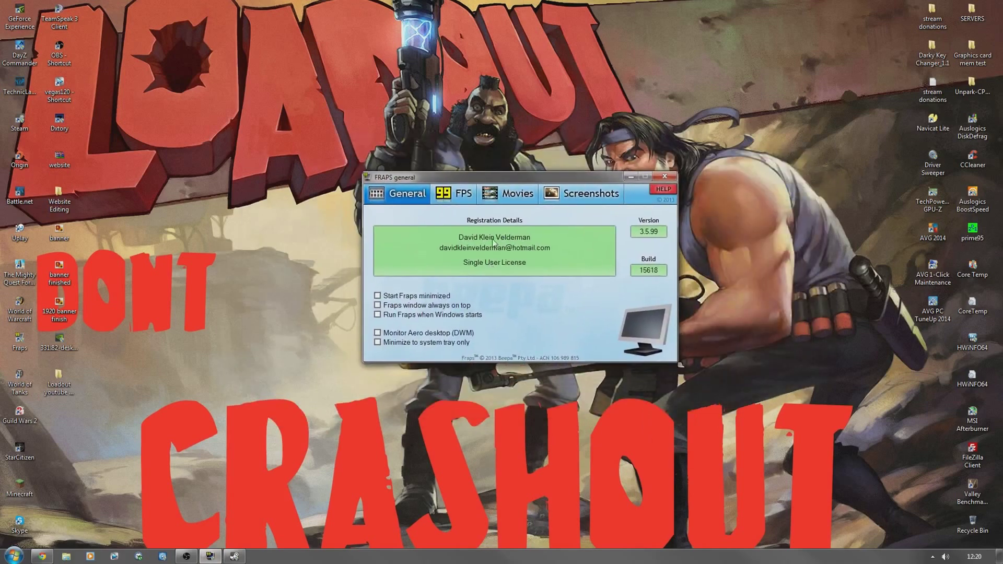
{"action": "left_click", "coordinate": [671, 180]}
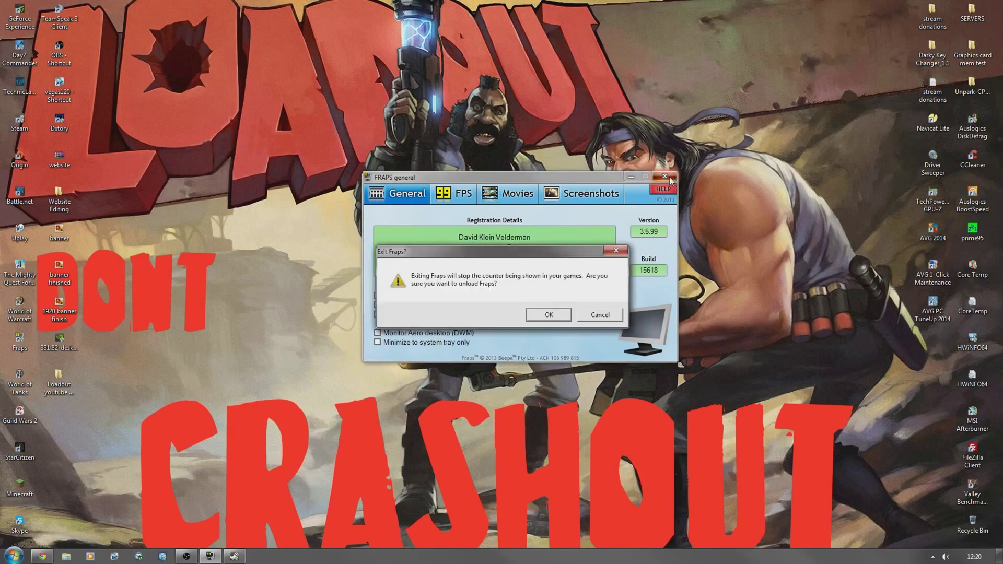
{"action": "left_click", "coordinate": [557, 313]}
- Close MSI Afterburner among the hidden background programs in the notification area
{"action": "left_click", "coordinate": [933, 557]}
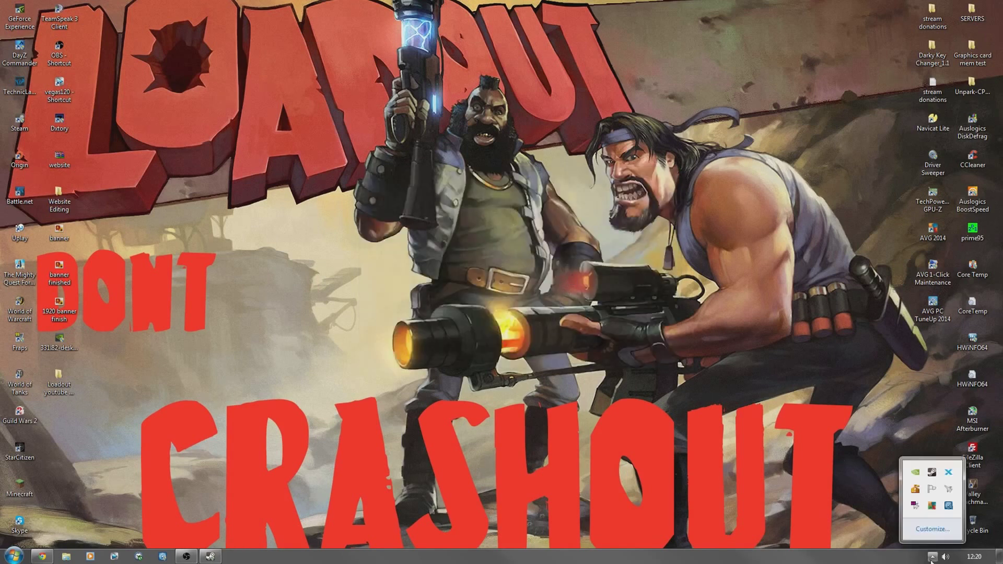
{"action": "right_click", "coordinate": [950, 492]}
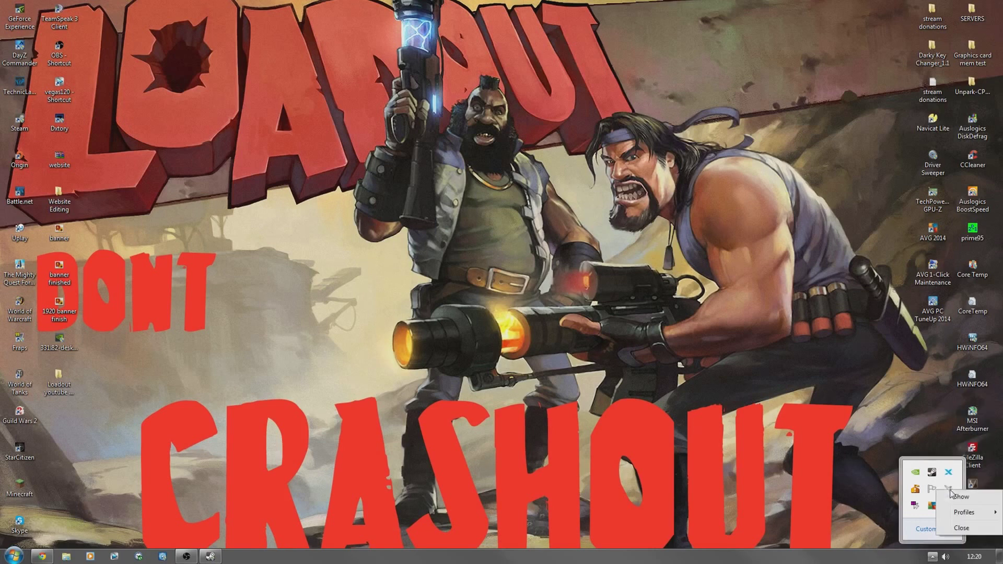
{"action": "left_click", "coordinate": [964, 528]}
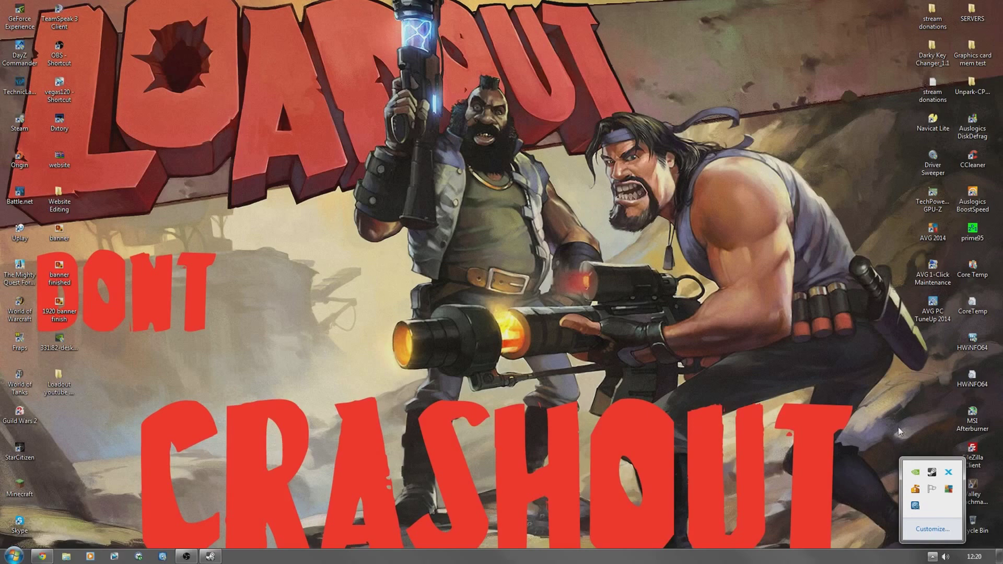
{"action": "left_click", "coordinate": [933, 557]}
{"action": "left_click", "coordinate": [89, 222]}
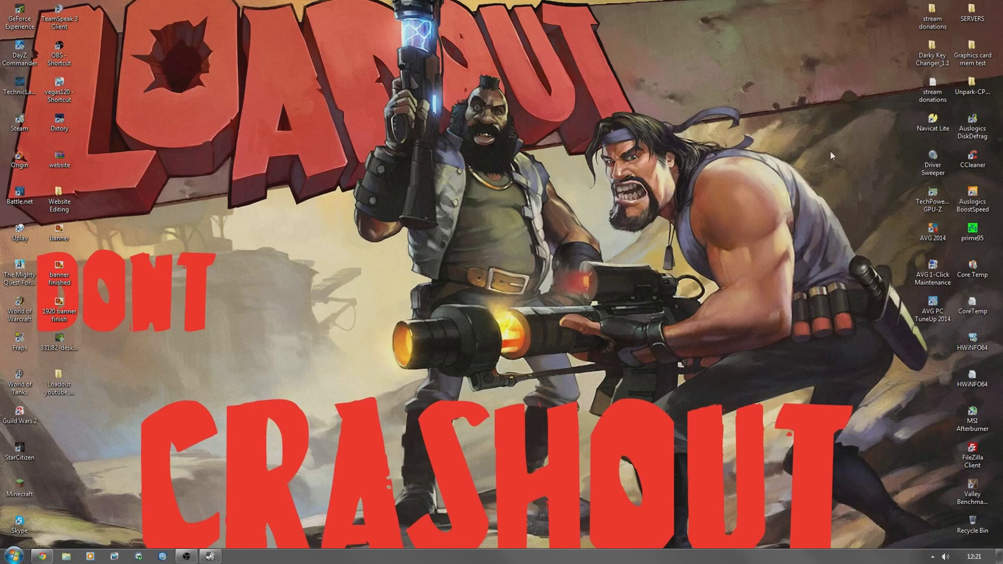
- Open Auslogics Disk Defrag, look over the drive list and cluster map, and close the program
{"action": "double_click", "coordinate": [976, 124]}
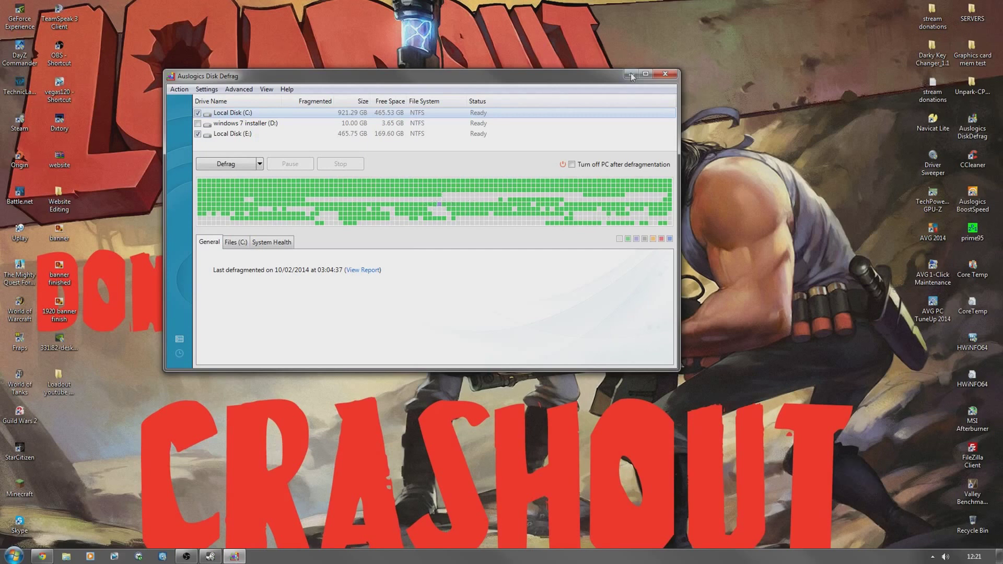
{"action": "left_click_drag", "start_coordinate": [488, 69], "coordinate": [266, 99]}
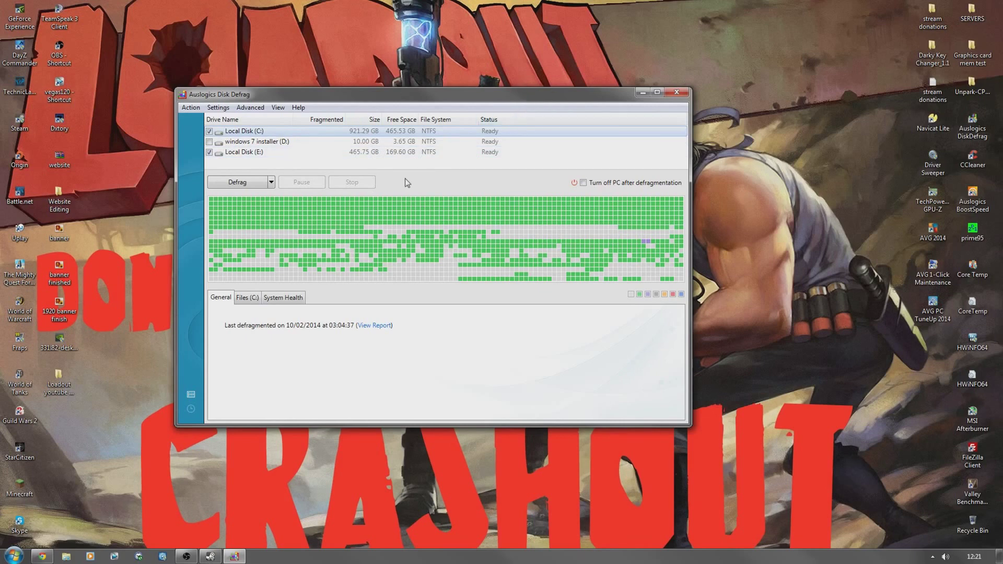
{"action": "left_click_drag", "start_coordinate": [528, 89], "coordinate": [592, 85]}
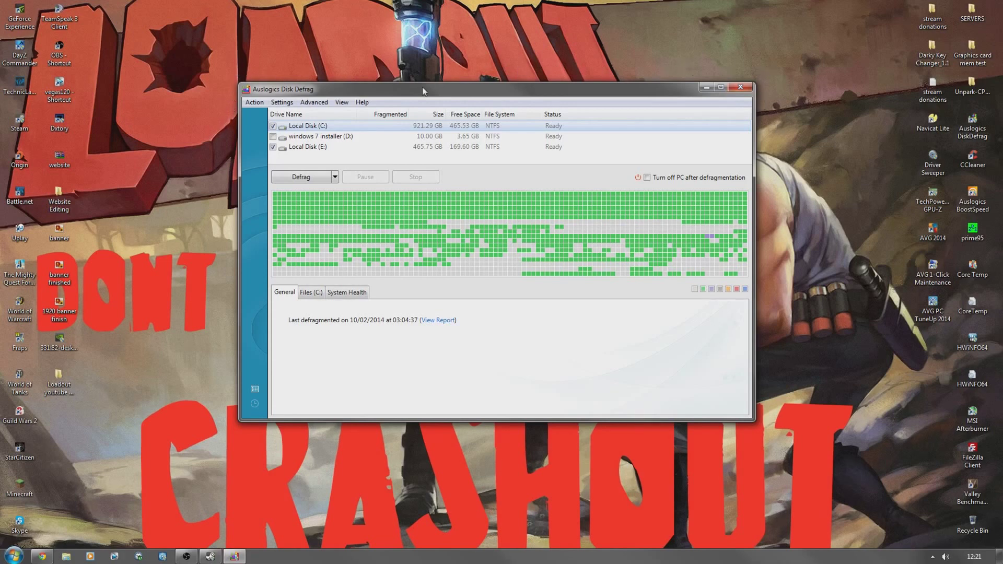
{"action": "mouse_move", "coordinate": [423, 88]}
{"action": "left_mouse_down"}
{"action": "mouse_move", "coordinate": [474, 108]}
{"action": "mouse_move", "coordinate": [404, 90]}
{"action": "left_mouse_up"}
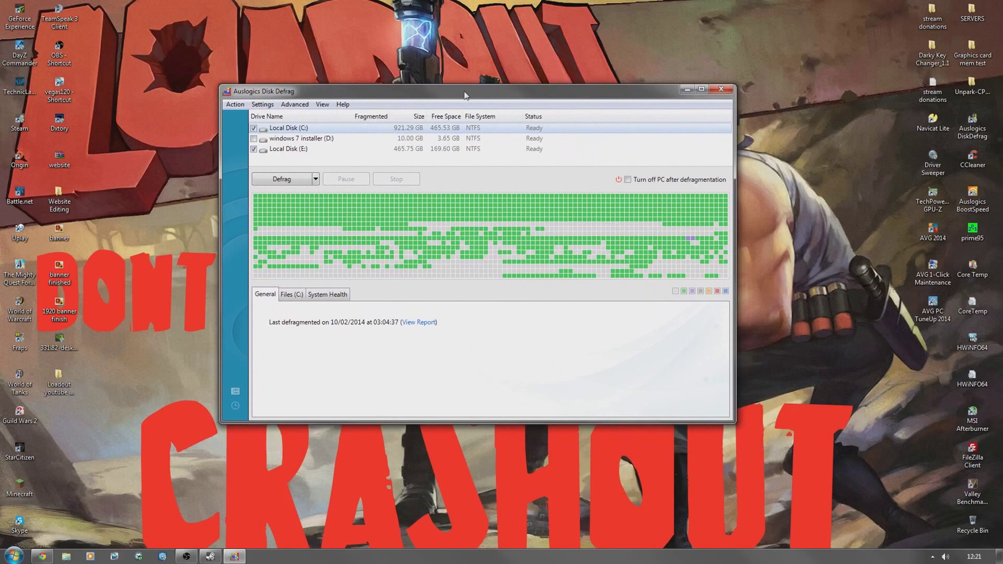
{"action": "left_click", "coordinate": [719, 89]}
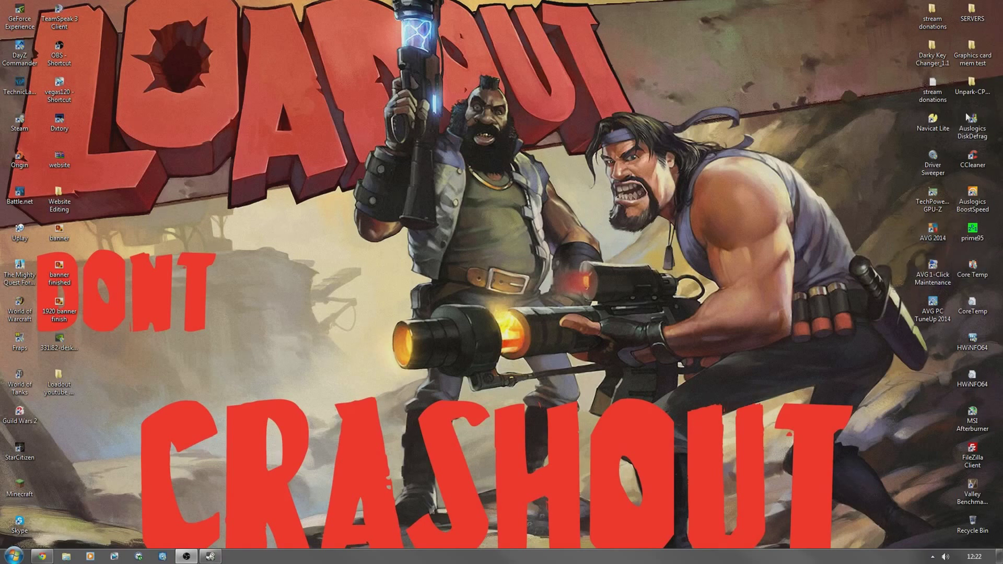
- Open CCleaner, review its Cleaner and Registry cleaning options, and close the program
{"action": "double_click", "coordinate": [971, 161]}
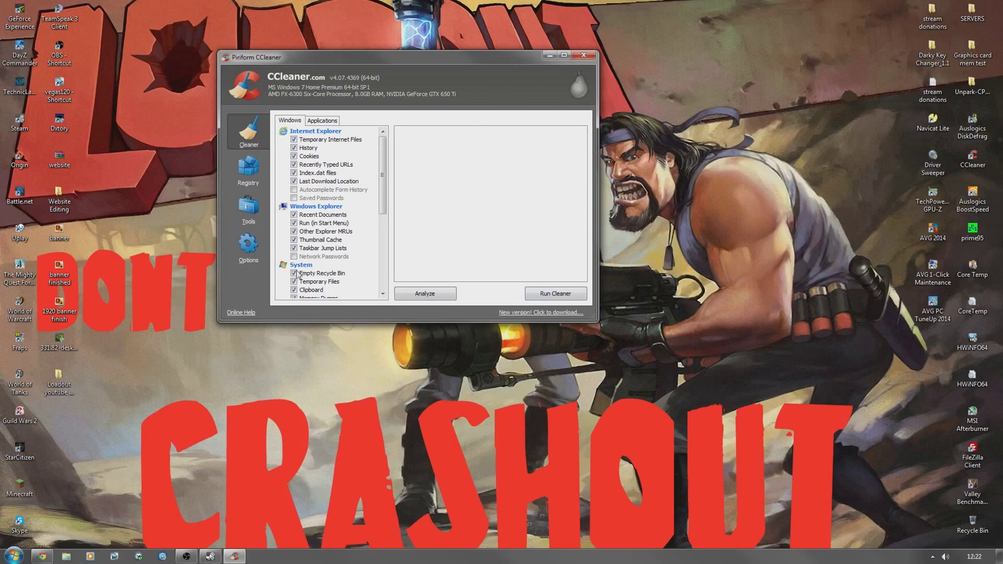
{"action": "left_click", "coordinate": [244, 177]}
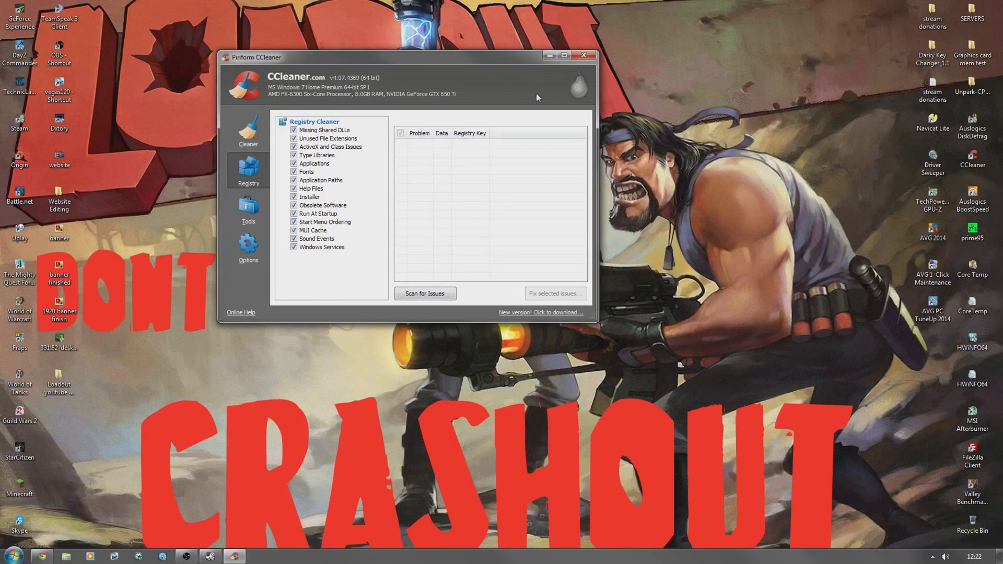
{"action": "left_click", "coordinate": [585, 56]}
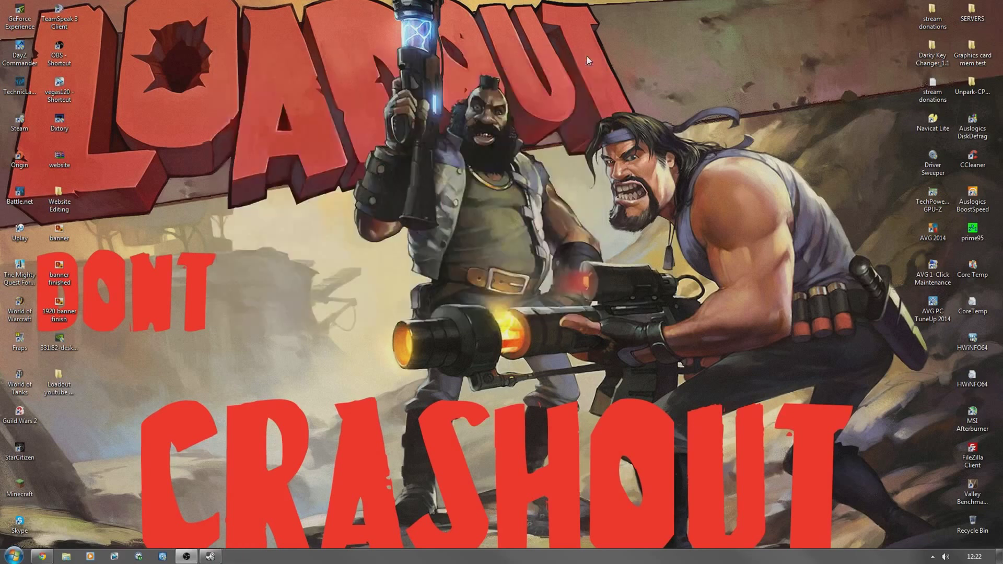
- Open the Roaming application data folder by searching for %appdata%
{"action": "left_click", "coordinate": [933, 557]}
{"action": "left_click", "coordinate": [14, 556]}
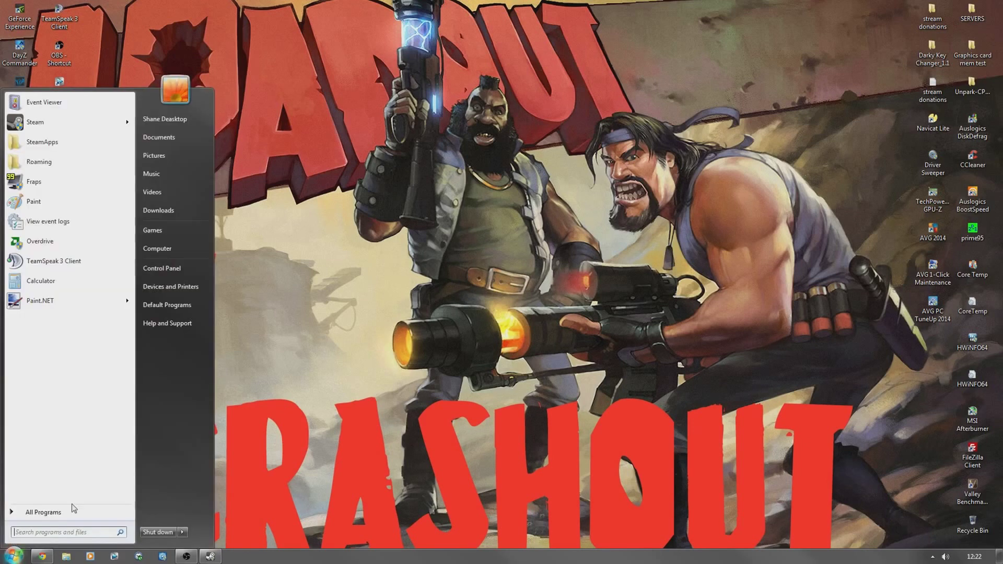
{"action": "left_click", "coordinate": [80, 531]}
{"action": "type", "text": "%"}
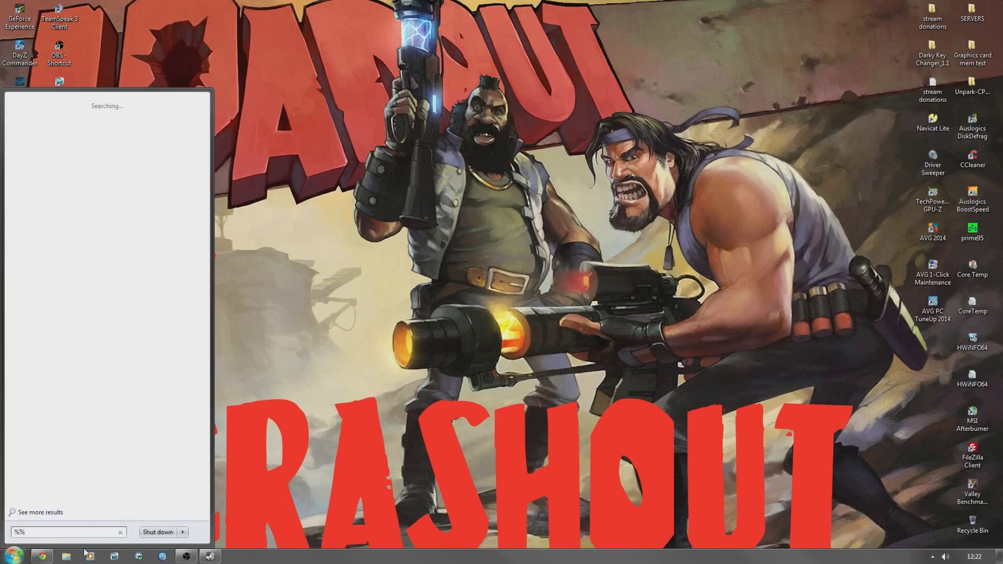
{"action": "type", "text": "appdata"}
{"action": "key", "text": "Return"}
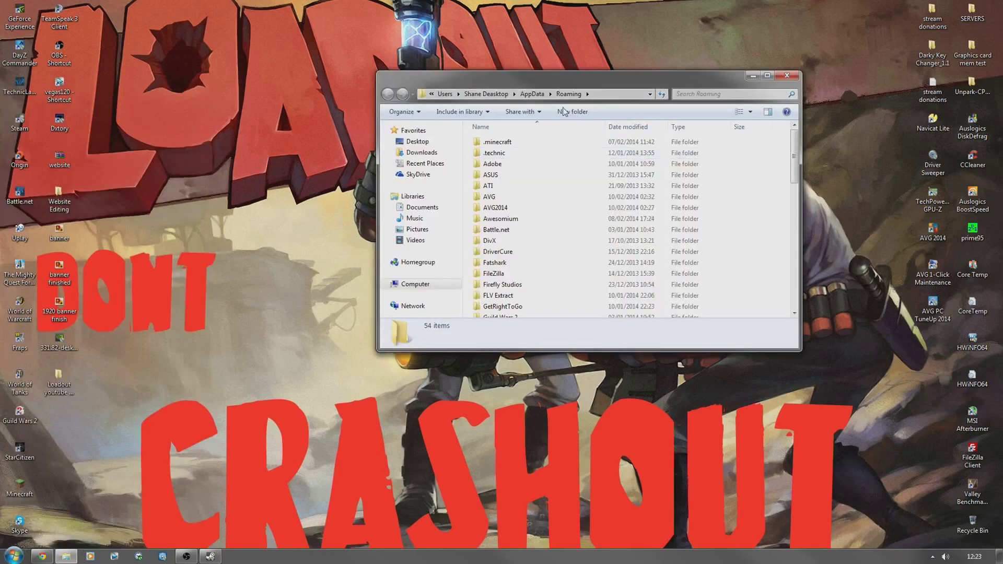
- Go to AppData's Local folder and open EdgeOfReality, Loadout and the cache folder inside it
{"action": "left_click", "coordinate": [533, 95]}
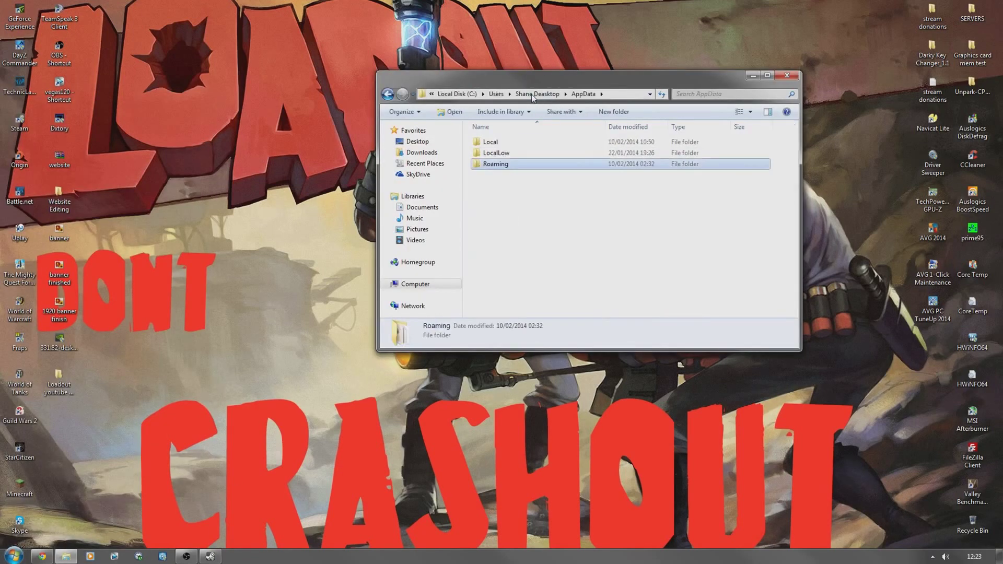
{"action": "double_click", "coordinate": [510, 144]}
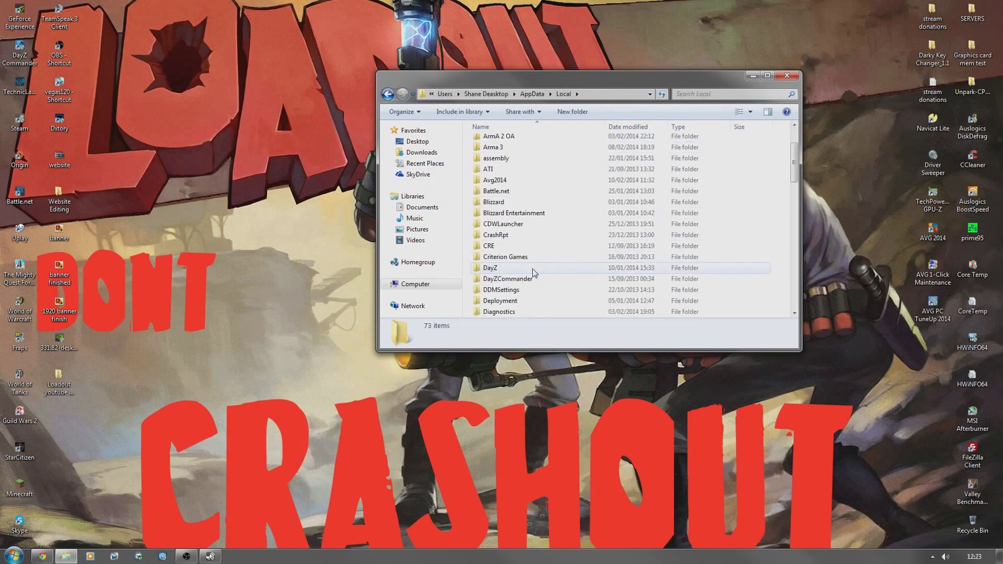
{"action": "scroll", "coordinate": [534, 272], "scroll_direction": "down", "scroll_amount": 4}
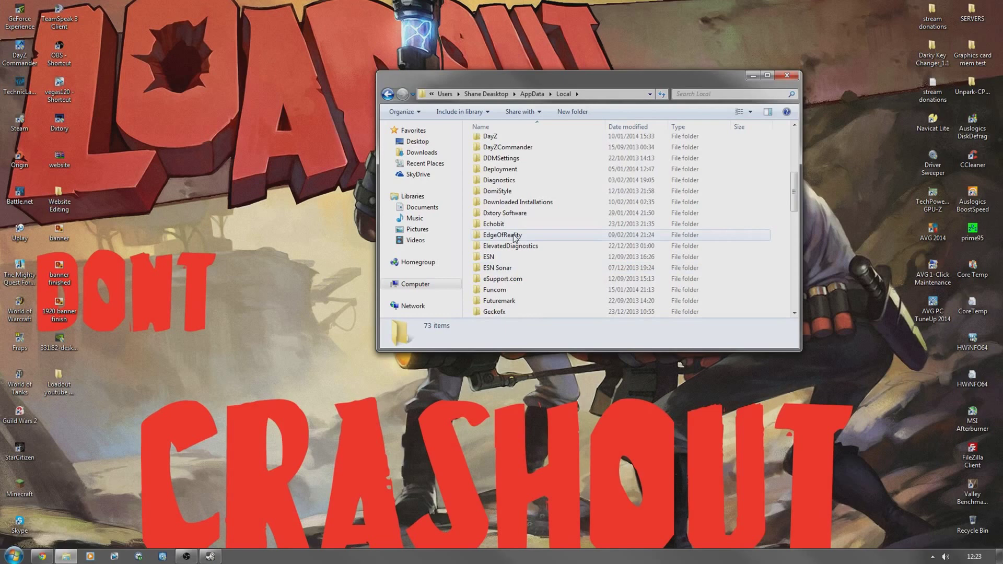
{"action": "double_click", "coordinate": [515, 236]}
{"action": "left_click", "coordinate": [492, 144]}
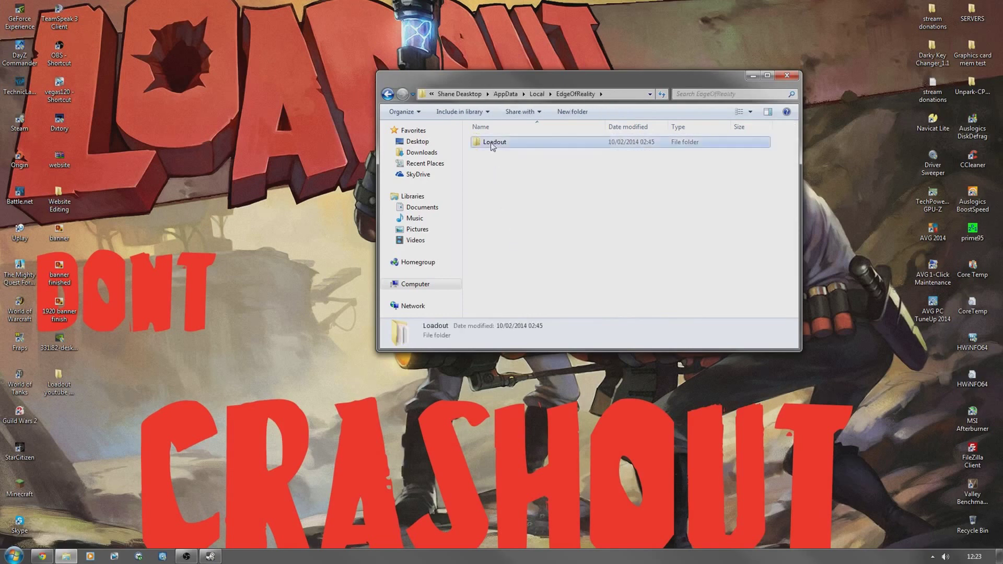
{"action": "double_click", "coordinate": [492, 144]}
{"action": "double_click", "coordinate": [497, 153]}
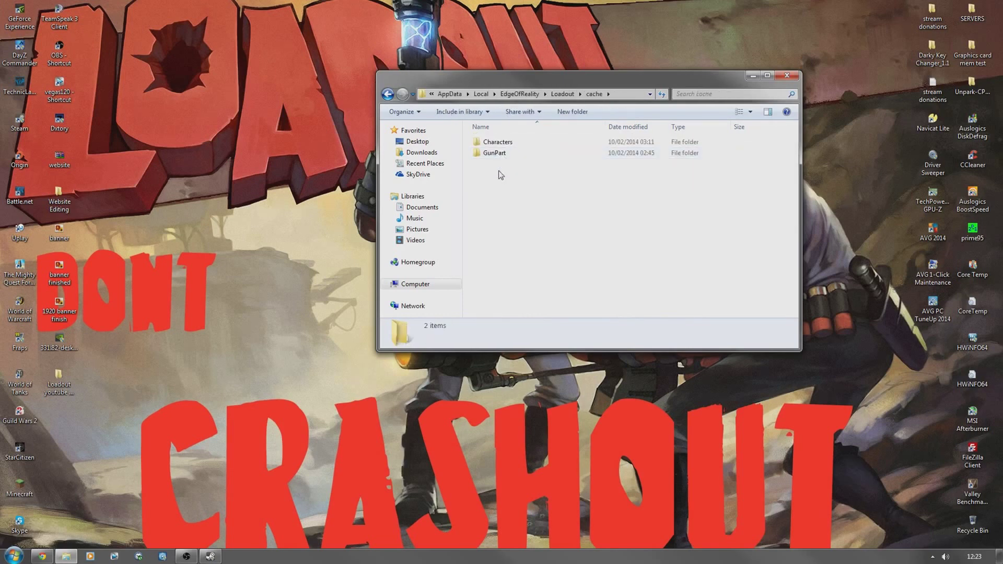
- Look at GunPart in the cache folder, select the engine and Loadout configuration files one level up, and close the window
{"action": "left_click", "coordinate": [499, 154]}
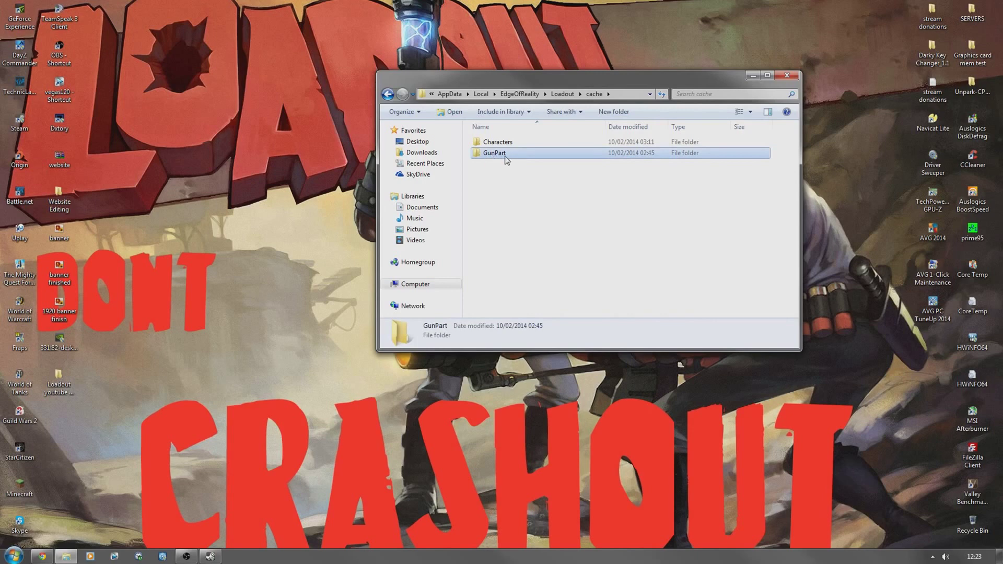
{"action": "left_click", "coordinate": [388, 94]}
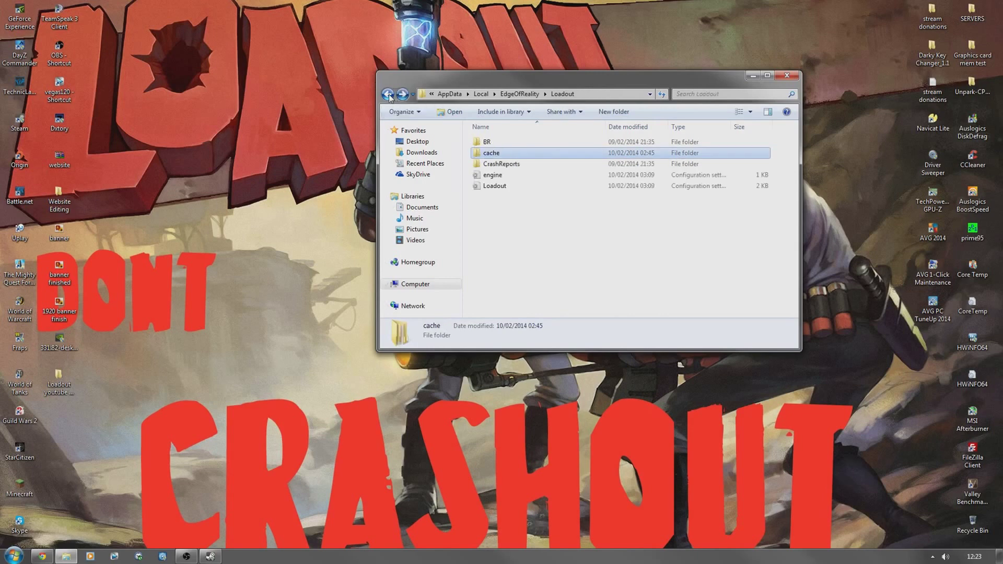
{"action": "left_click", "coordinate": [499, 187]}
{"action": "left_click", "coordinate": [493, 178], "text": "shift"}
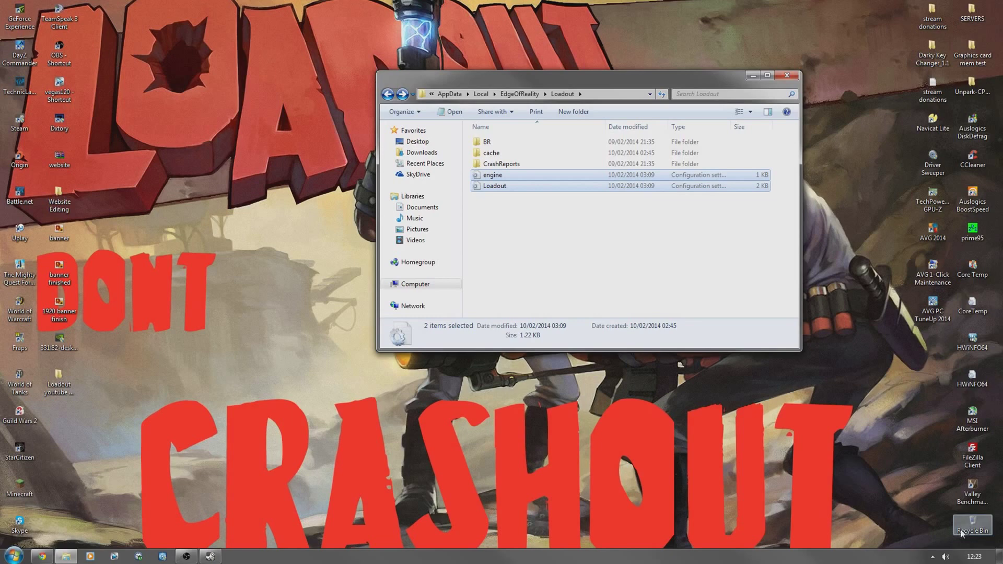
{"action": "left_click", "coordinate": [785, 79]}
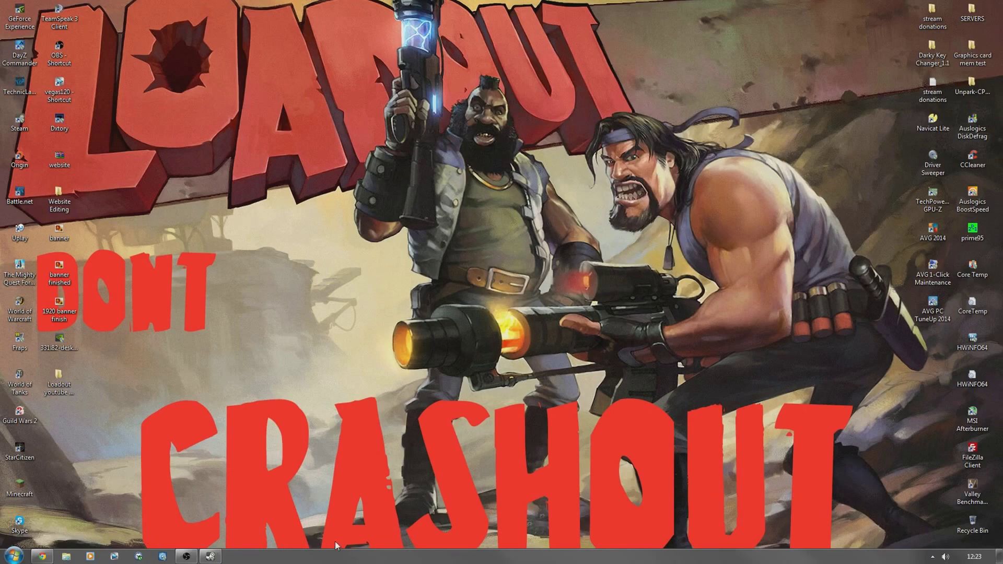
- Switch to Steam, review the local files options in Loadout's properties, and close the properties and Steam windows
{"action": "left_click", "coordinate": [210, 556]}
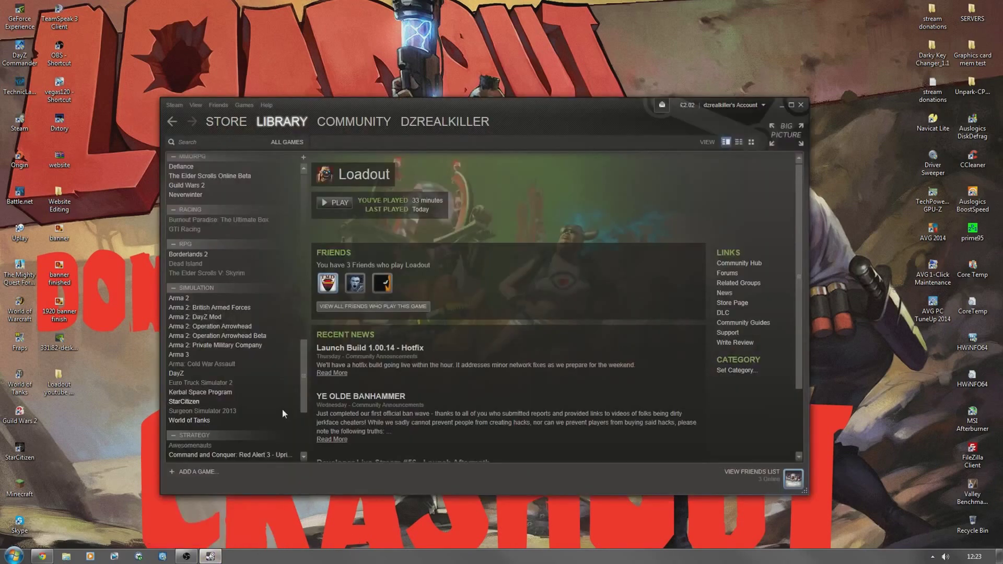
{"action": "left_click_drag", "start_coordinate": [302, 358], "coordinate": [293, 401]}
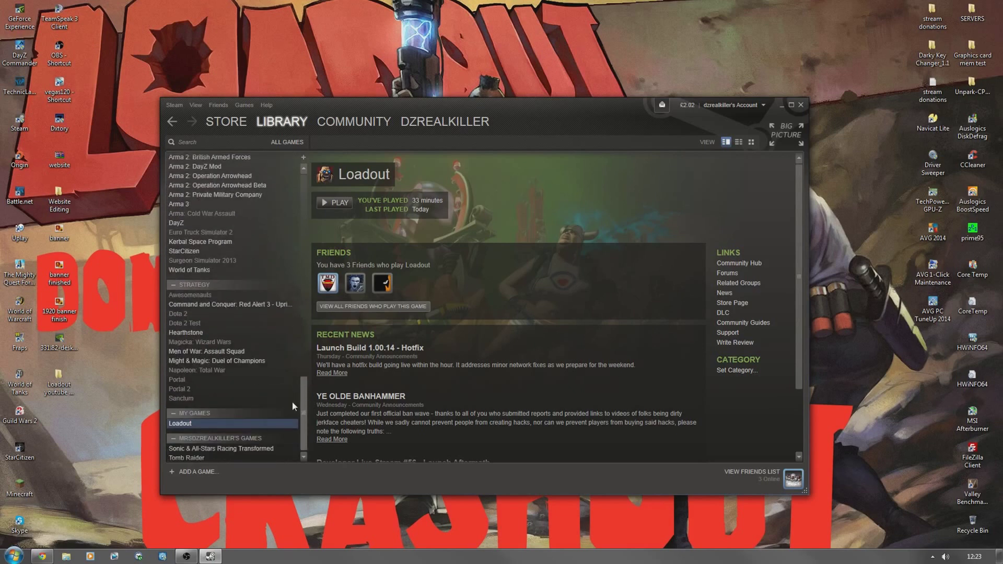
{"action": "right_click", "coordinate": [196, 428]}
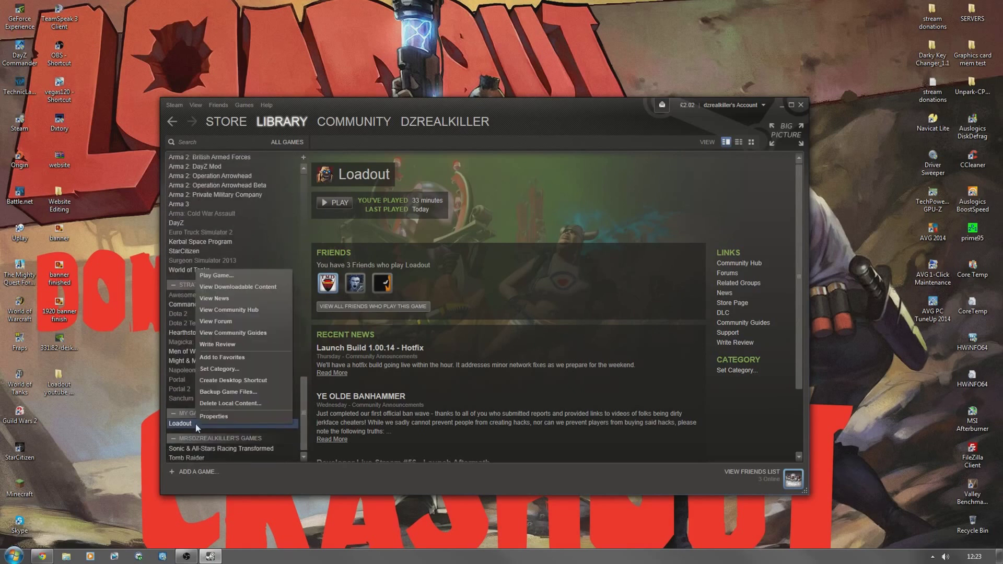
{"action": "left_click", "coordinate": [255, 417]}
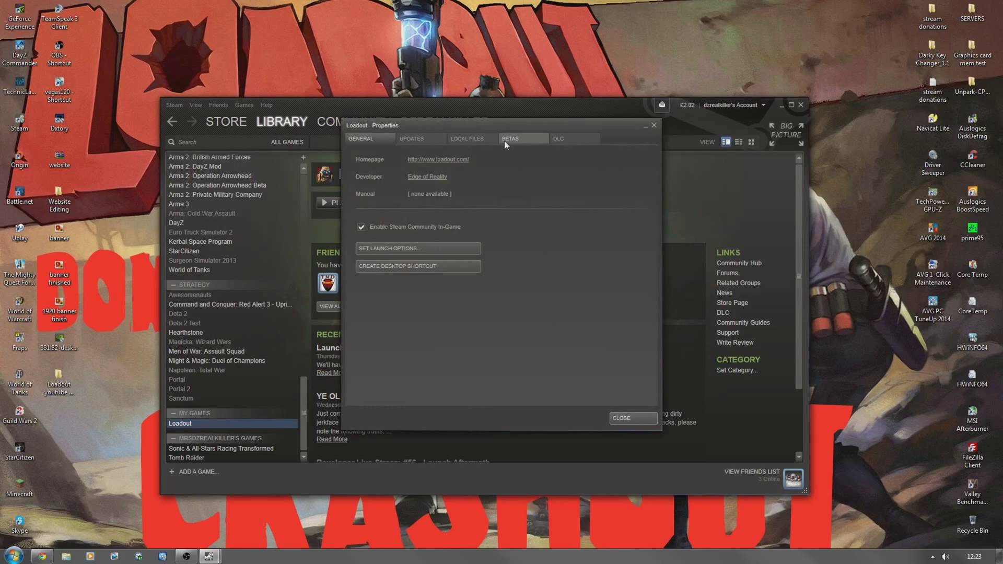
{"action": "left_click", "coordinate": [458, 137]}
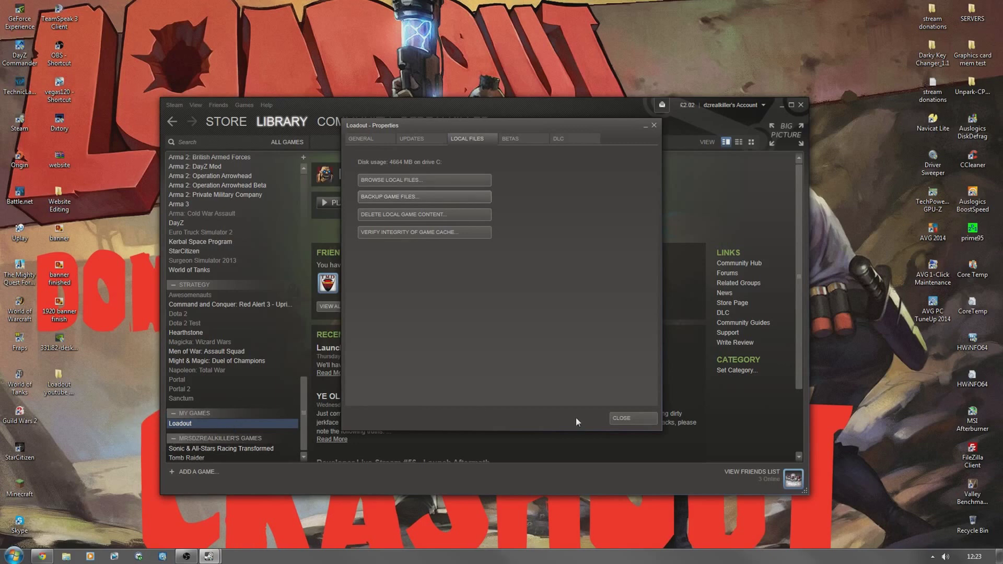
{"action": "left_click", "coordinate": [636, 417]}
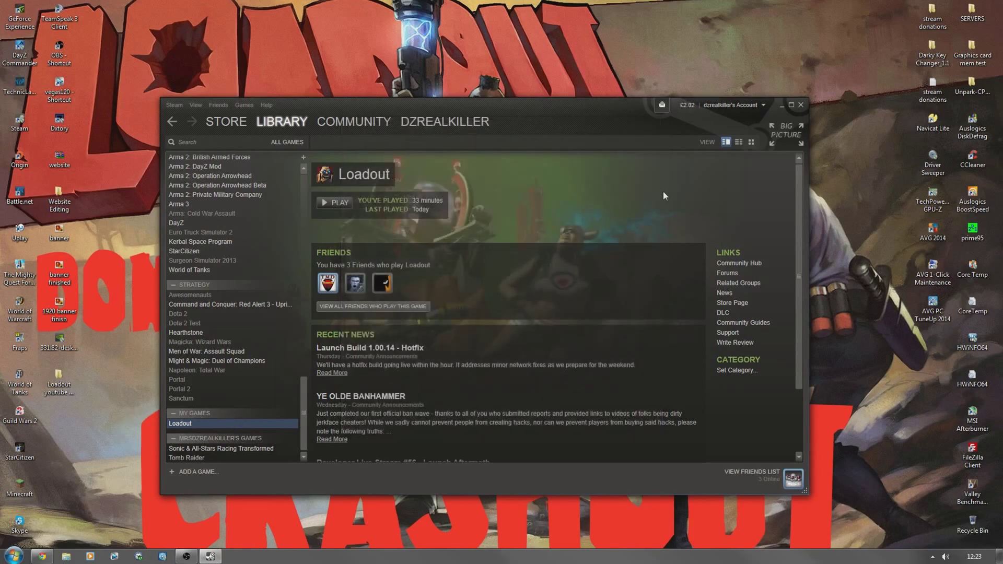
{"action": "left_click", "coordinate": [802, 105]}
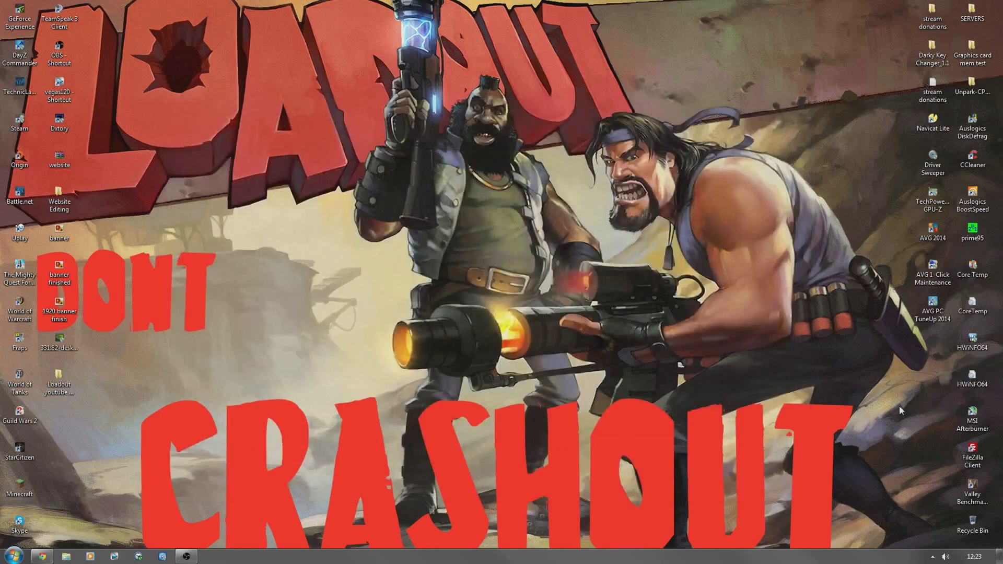
{"action": "left_click", "coordinate": [933, 557]}
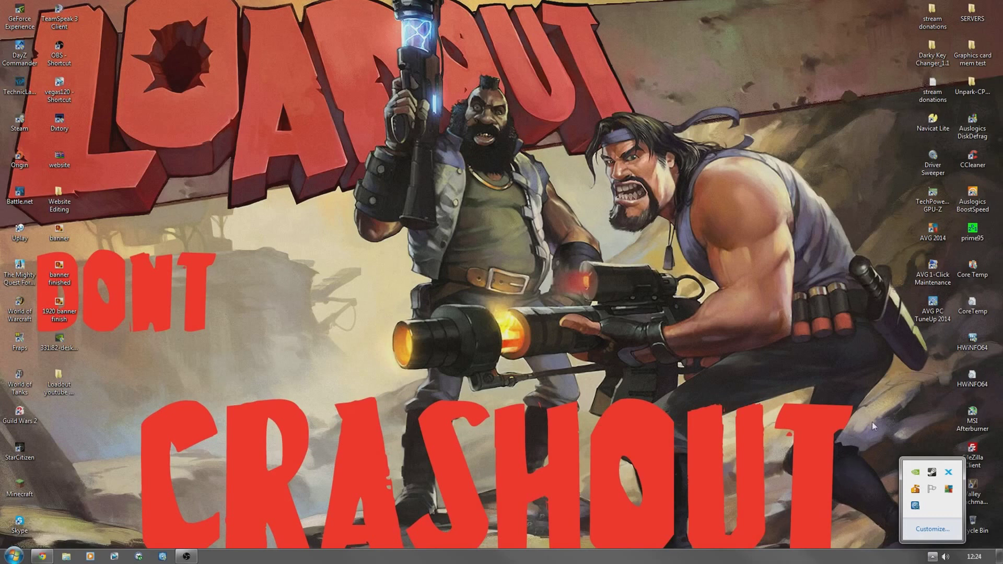
{"action": "left_click", "coordinate": [882, 397]}
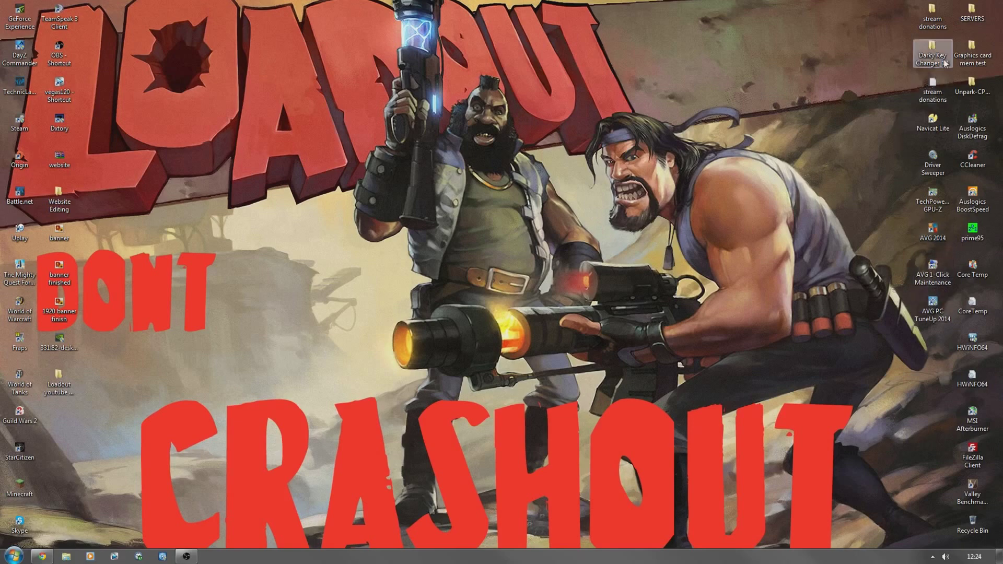
- Open the Graphics card mem test folder on the desktop and launch the vmt application
{"action": "left_click", "coordinate": [982, 54]}
{"action": "double_click", "coordinate": [982, 54]}
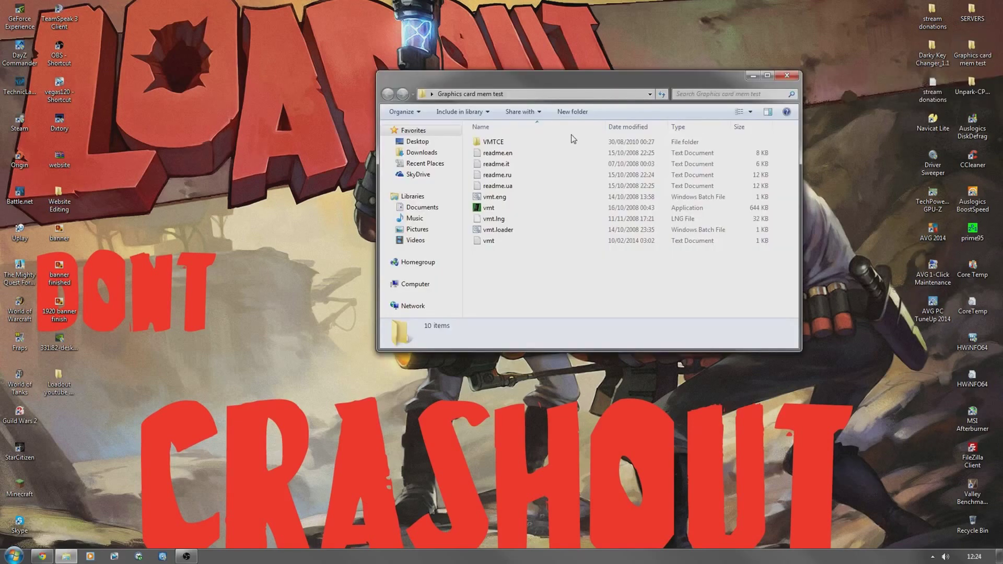
{"action": "left_click_drag", "start_coordinate": [537, 84], "coordinate": [420, 86]}
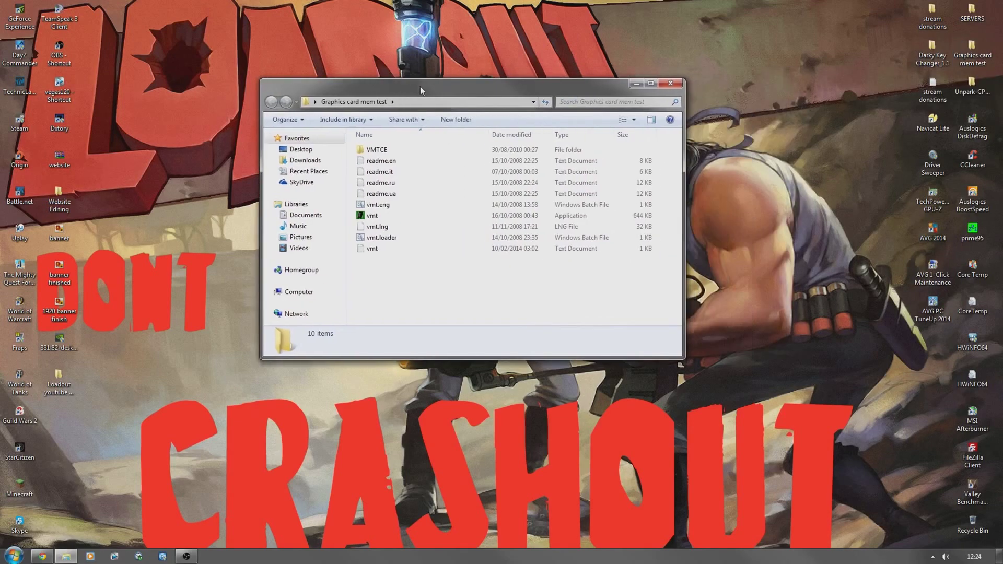
{"action": "double_click", "coordinate": [385, 216]}
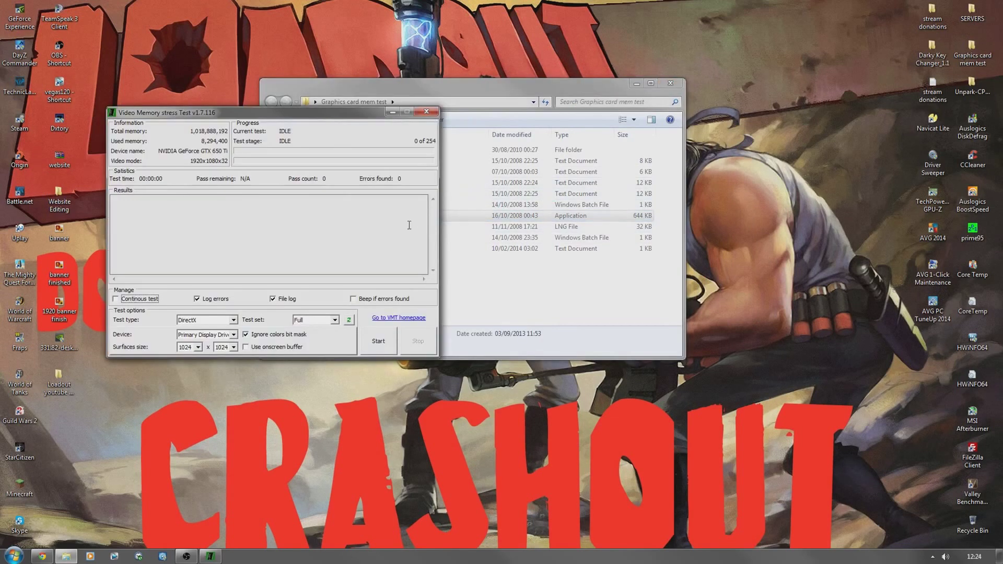
{"action": "mouse_move", "coordinate": [232, 116]}
{"action": "left_mouse_down"}
{"action": "mouse_move", "coordinate": [273, 46]}
{"action": "mouse_move", "coordinate": [326, 40]}
{"action": "left_mouse_up"}
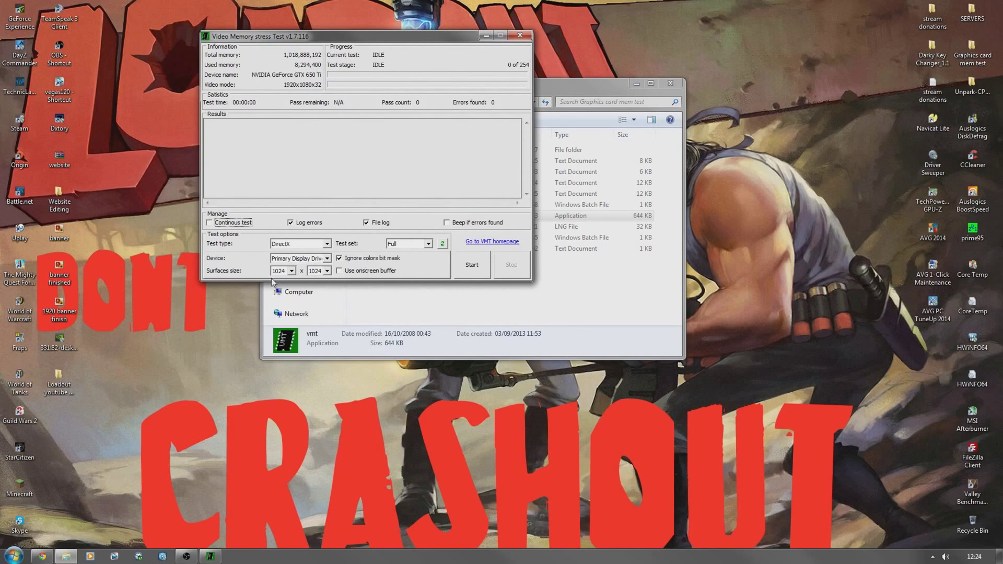
- Look at the device choices in Video Memory stress Test, keep Primary Display Driver, and close the test and its folder
{"action": "left_click", "coordinate": [326, 260]}
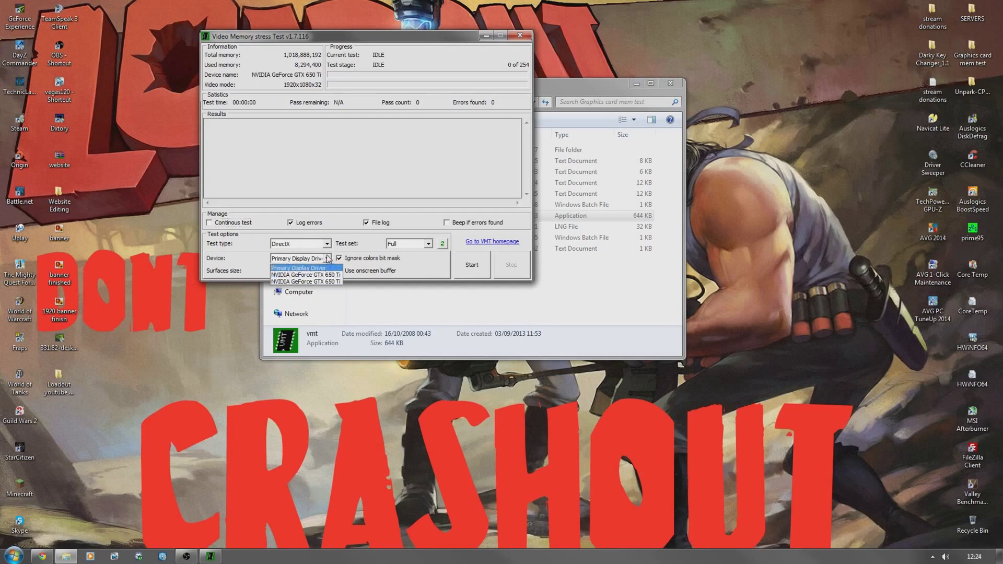
{"action": "left_click", "coordinate": [329, 259]}
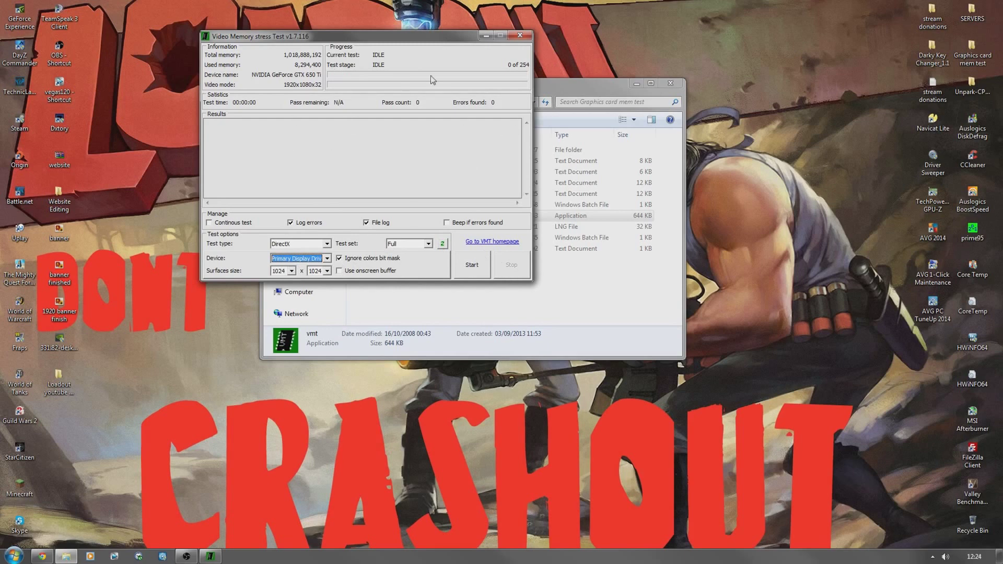
{"action": "left_click", "coordinate": [521, 36]}
{"action": "left_click_drag", "start_coordinate": [532, 86], "coordinate": [559, 101]}
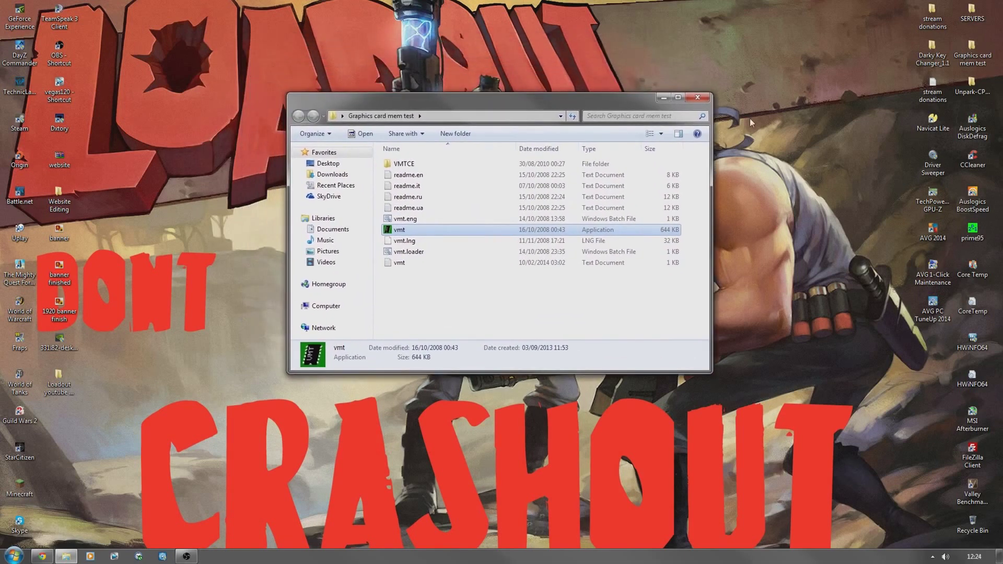
{"action": "left_click", "coordinate": [820, 324]}
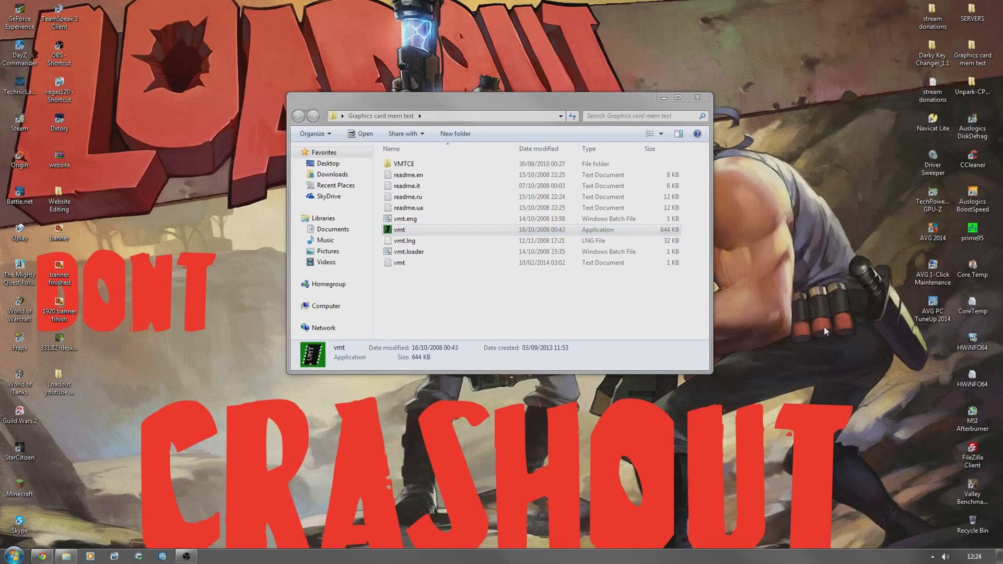
{"action": "left_click", "coordinate": [703, 97]}
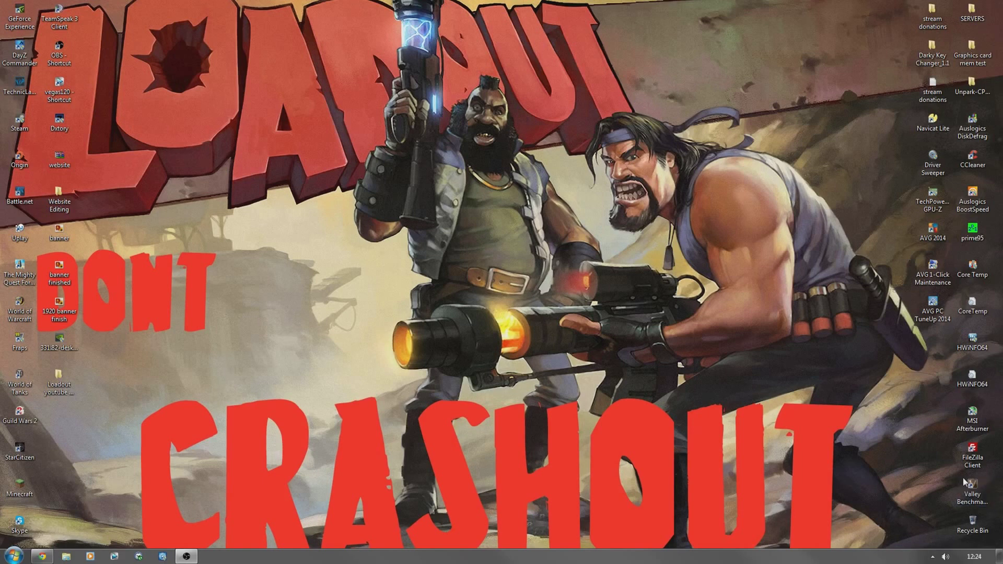
- Launch Valley Benchmark from the desktop, run it with its existing settings, and close its launcher
{"action": "left_click", "coordinate": [964, 510]}
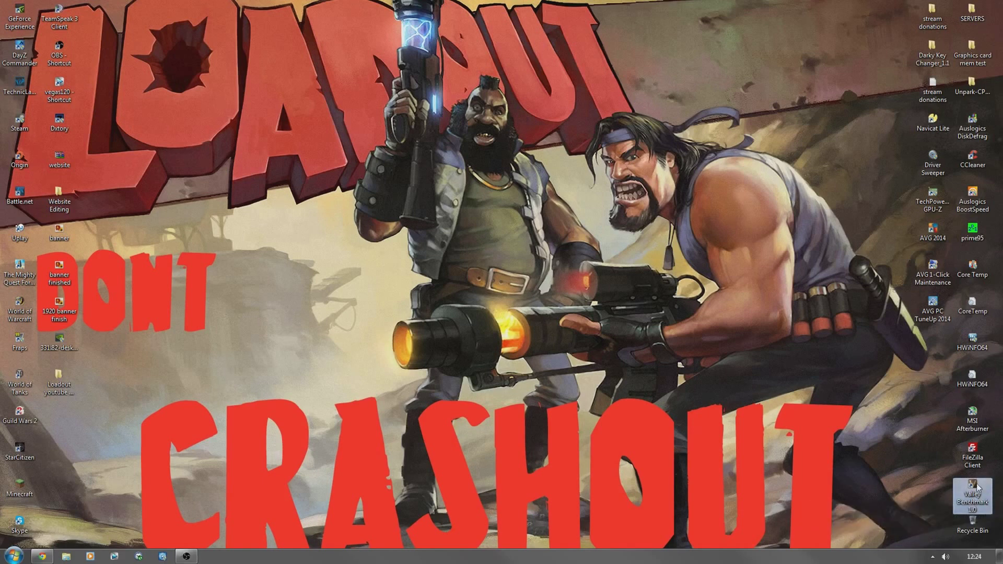
{"action": "double_click", "coordinate": [964, 496]}
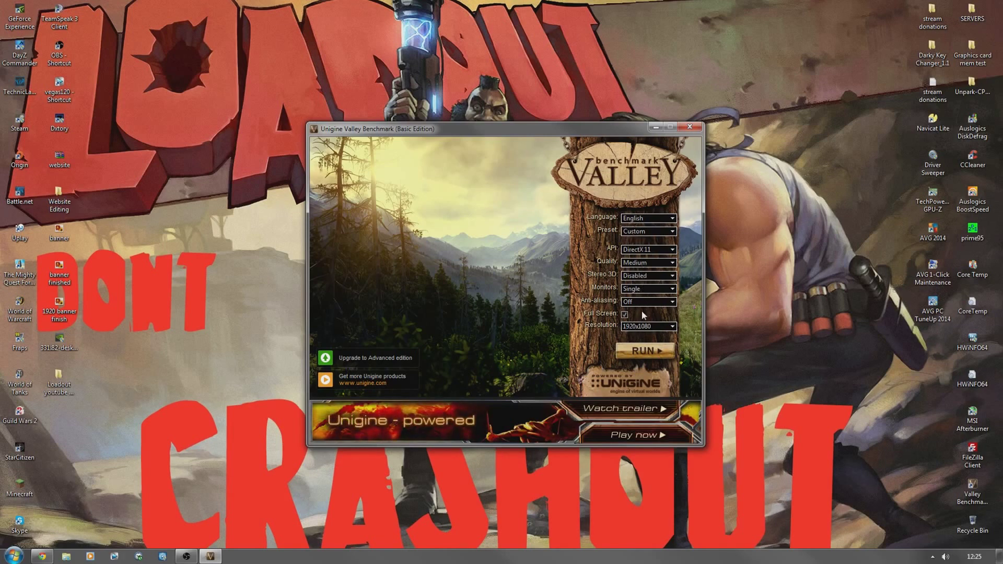
{"action": "left_click", "coordinate": [634, 350]}
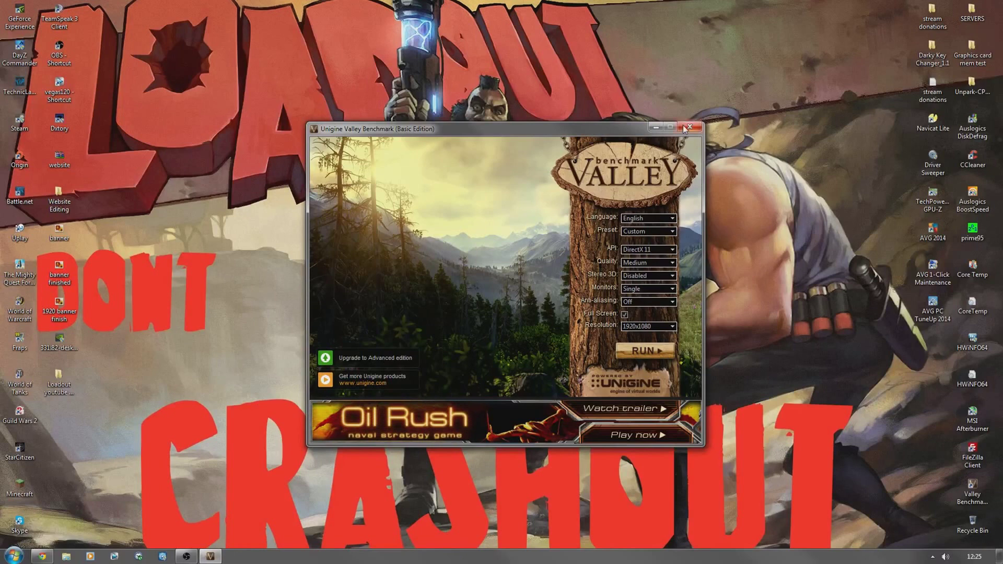
{"action": "left_click", "coordinate": [689, 127]}
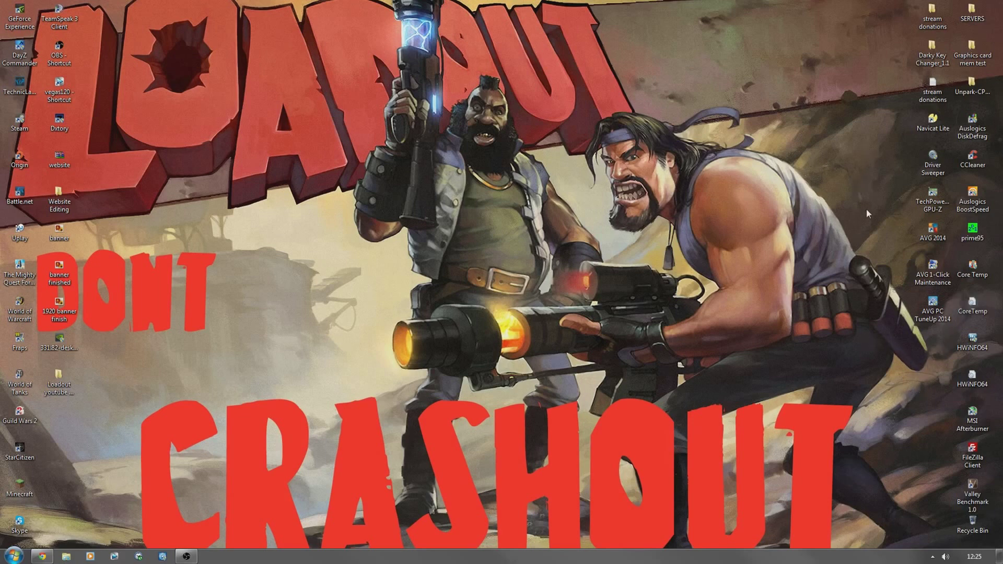
- Open Core Temp from the desktop, check the CPU load and temperature readings, and close it
{"action": "double_click", "coordinate": [973, 273]}
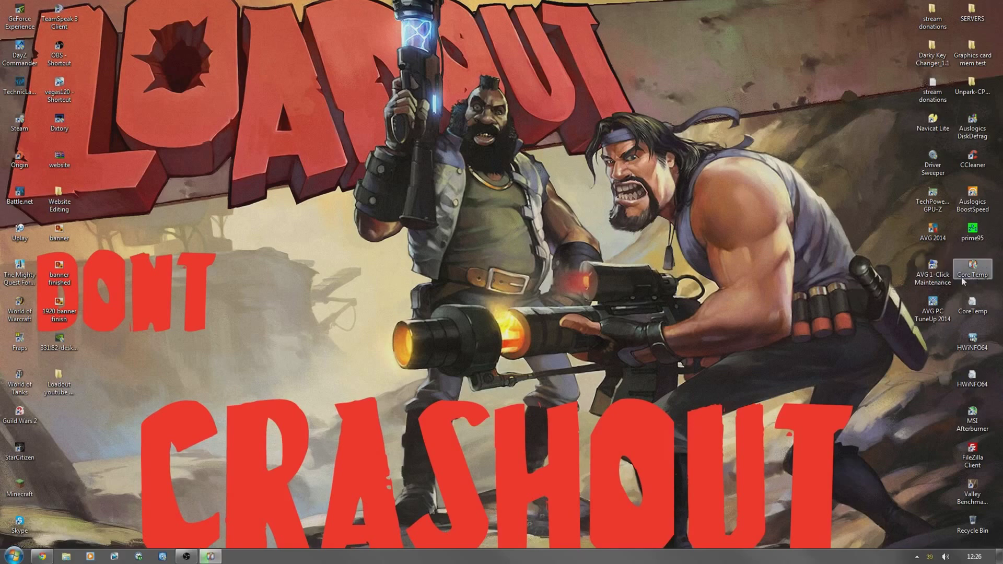
{"action": "left_click_drag", "start_coordinate": [709, 51], "coordinate": [439, 59]}
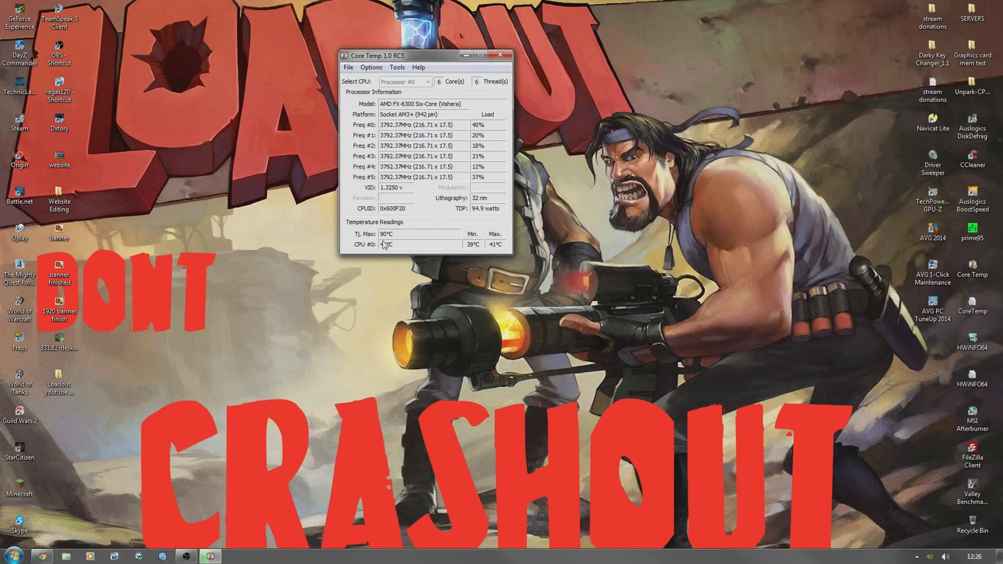
{"action": "left_click_drag", "start_coordinate": [439, 58], "coordinate": [561, 73]}
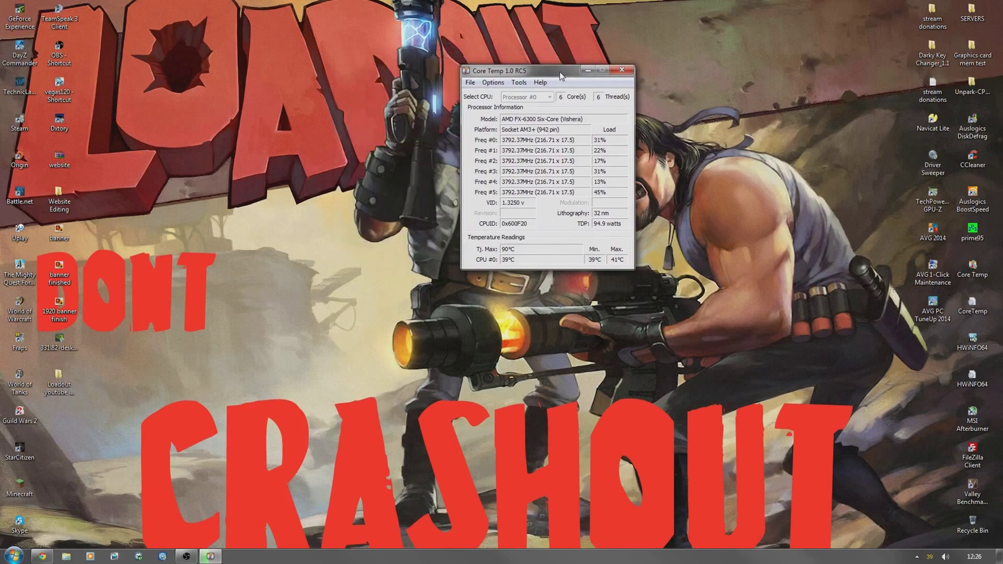
{"action": "left_click", "coordinate": [620, 70]}
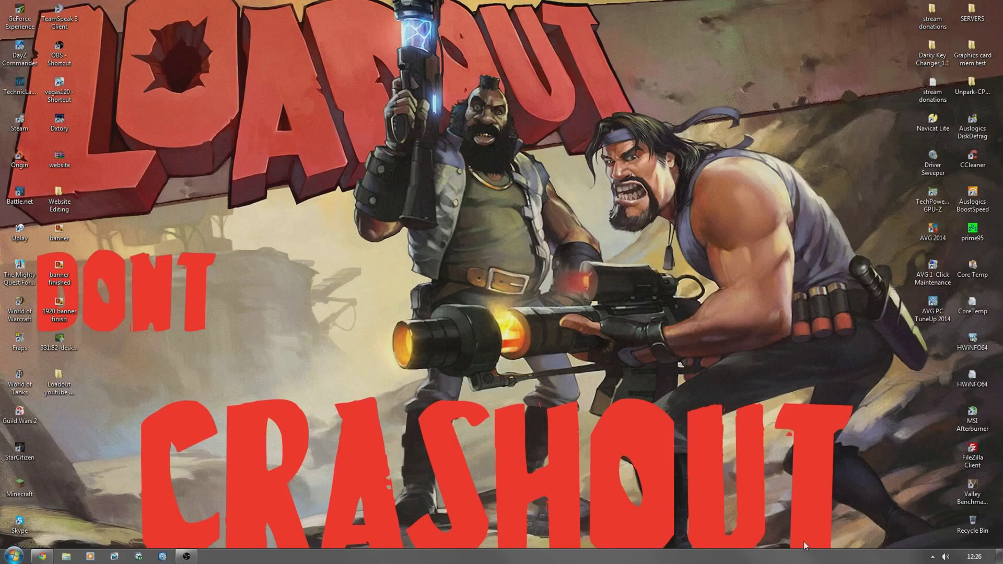
- Reopen the running Steam client, go to the game library, and launch Loadout
{"action": "left_click", "coordinate": [933, 556]}
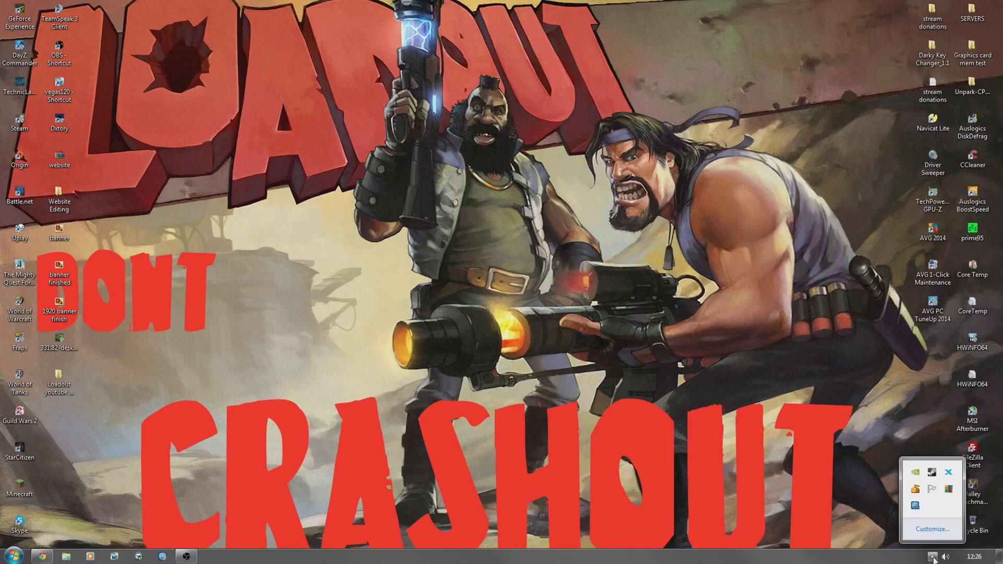
{"action": "double_click", "coordinate": [932, 473]}
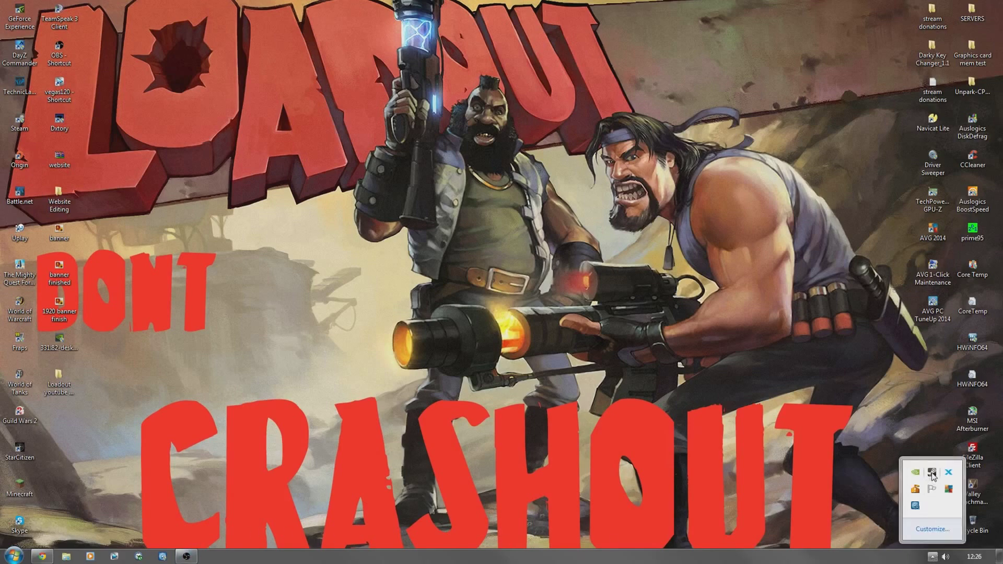
{"action": "left_click", "coordinate": [281, 121]}
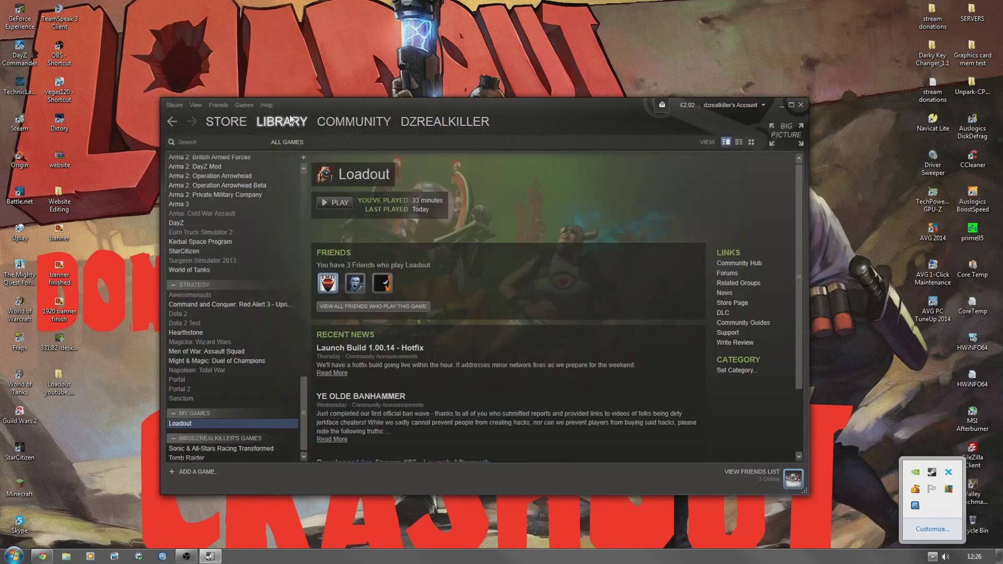
{"action": "left_click", "coordinate": [346, 204]}
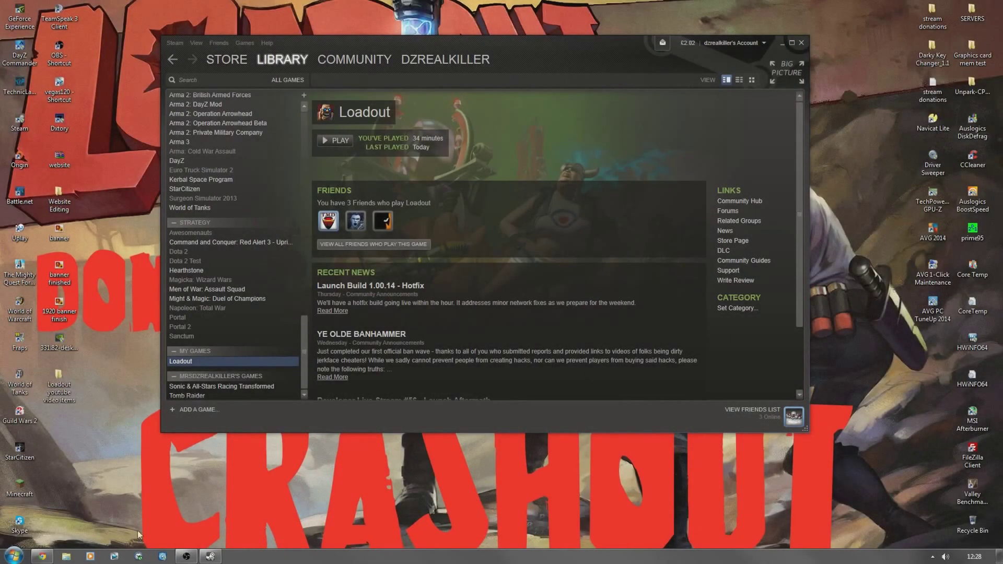
- Switch to Chrome, view the Video Memory stress Test, CCleaner, Auslogics Disk Defrag and AVG Free pages, and close each one
{"action": "left_click", "coordinate": [43, 557]}
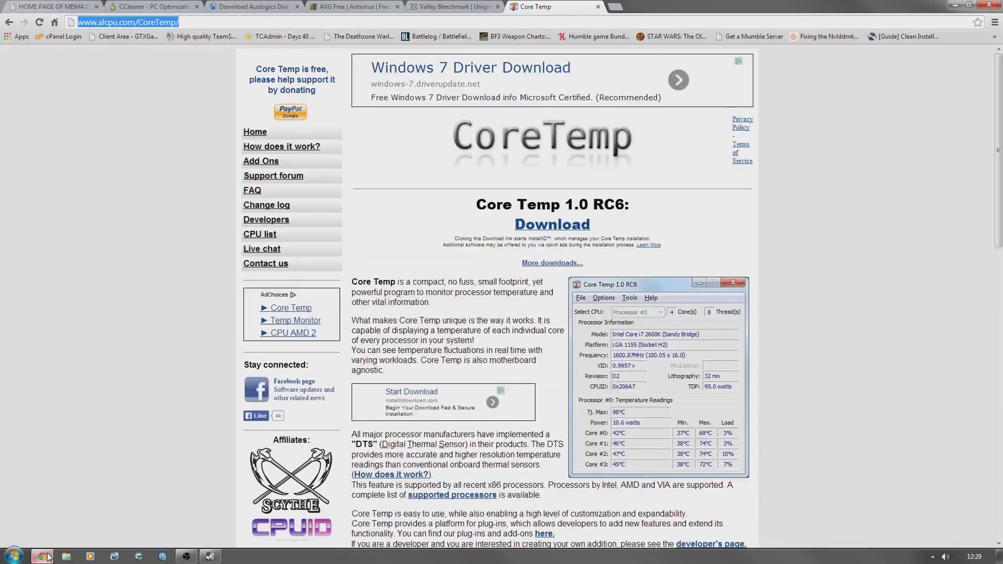
{"action": "left_click", "coordinate": [60, 9]}
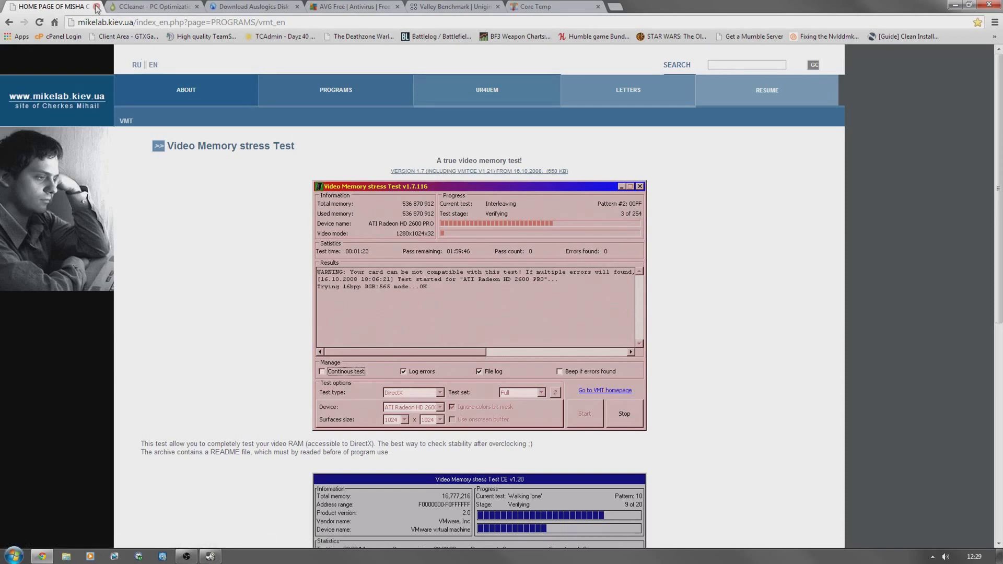
{"action": "left_click", "coordinate": [98, 6]}
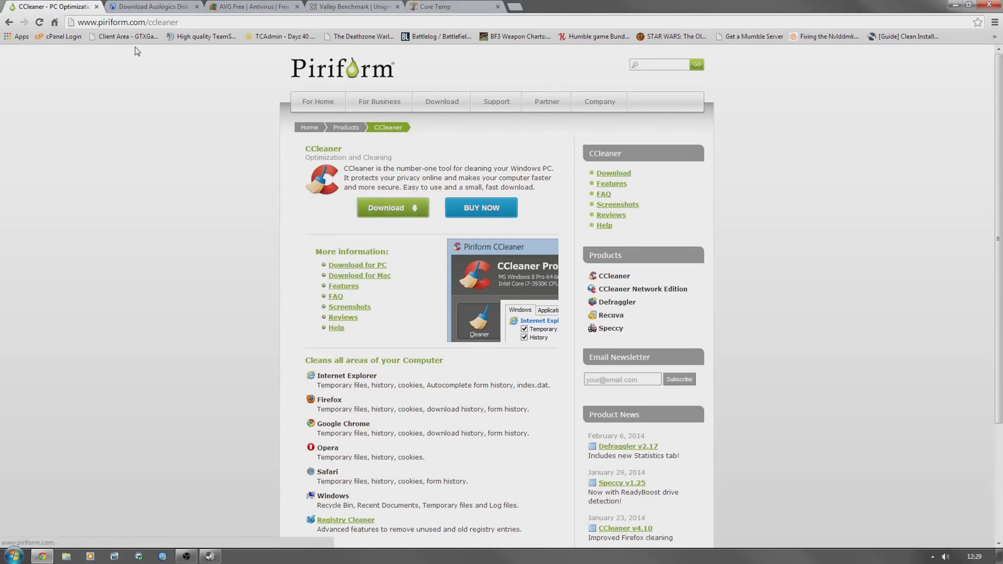
{"action": "left_click", "coordinate": [97, 8]}
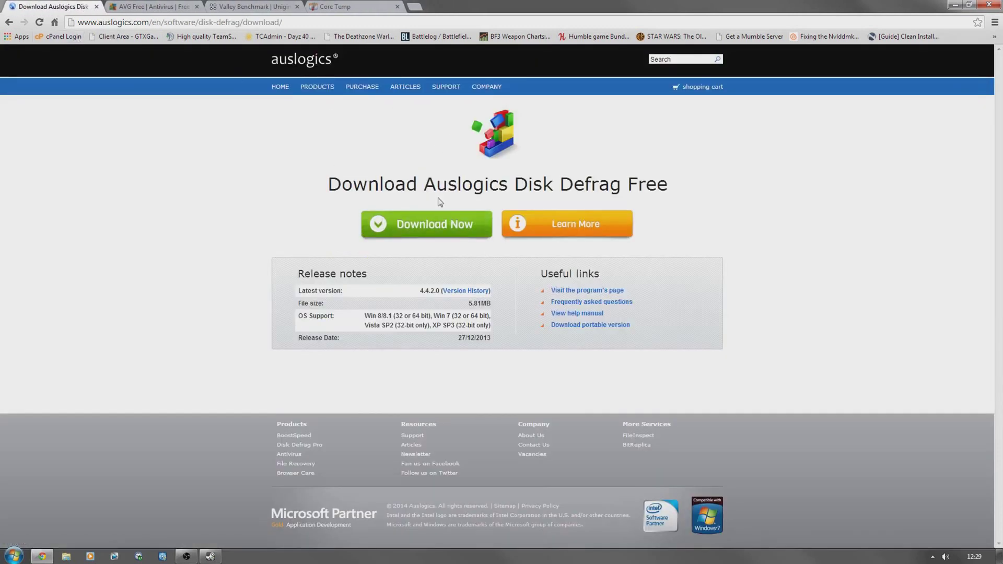
{"action": "left_click", "coordinate": [96, 8]}
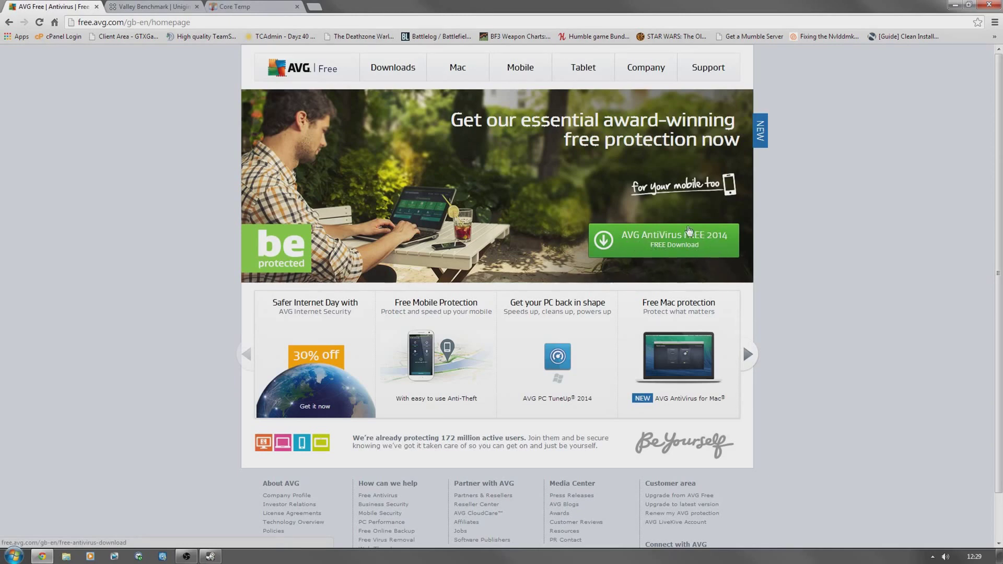
{"action": "left_click", "coordinate": [96, 6]}
- Look through the Valley Benchmark page to its editions table, close it, and view the Core Temp download page
{"action": "scroll", "coordinate": [191, 157], "scroll_direction": "up", "scroll_amount": 10}
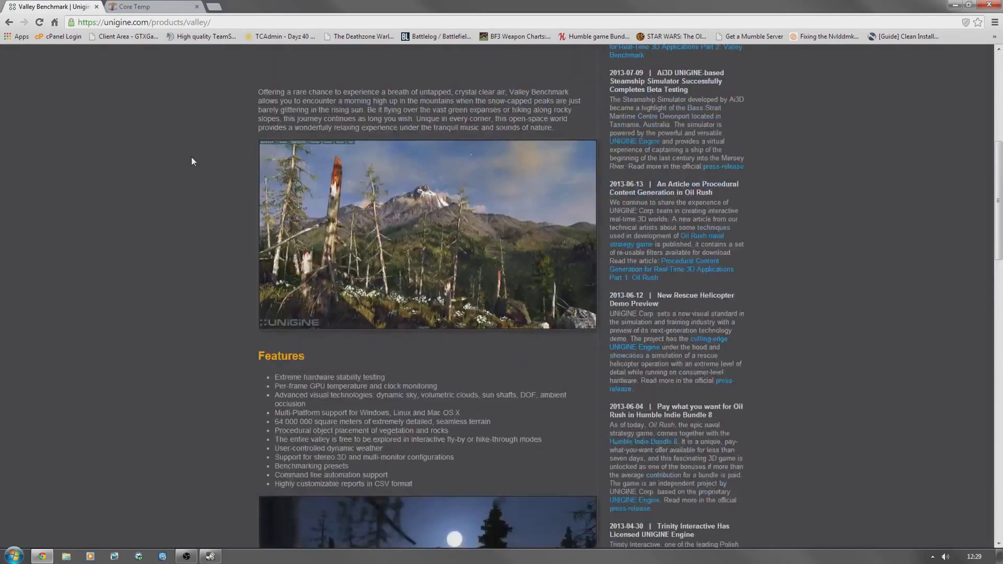
{"action": "scroll", "coordinate": [209, 158], "scroll_direction": "down", "scroll_amount": 10}
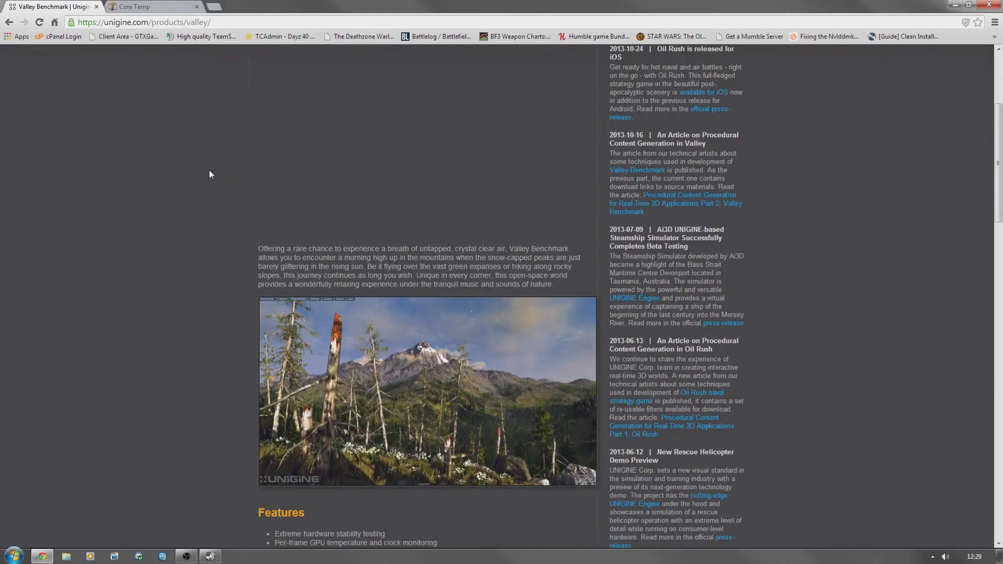
{"action": "scroll", "coordinate": [210, 176], "scroll_direction": "down", "scroll_amount": 6}
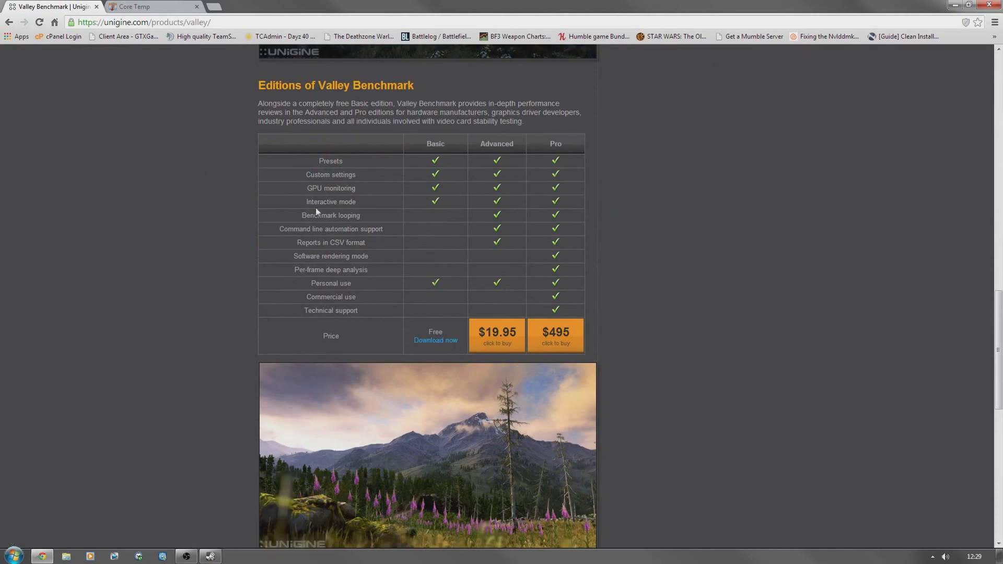
{"action": "left_click", "coordinate": [96, 6]}
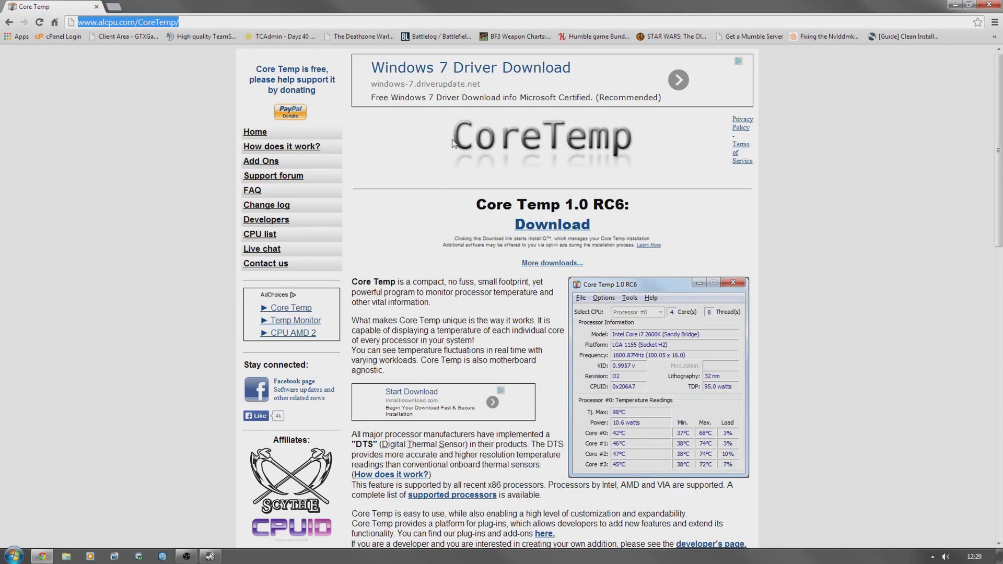
{"action": "left_click", "coordinate": [609, 230]}
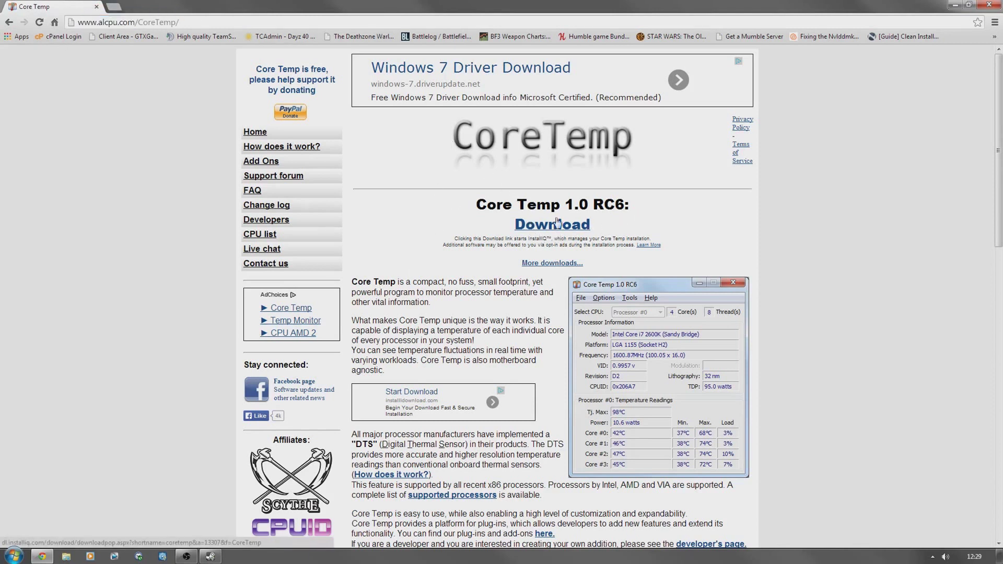